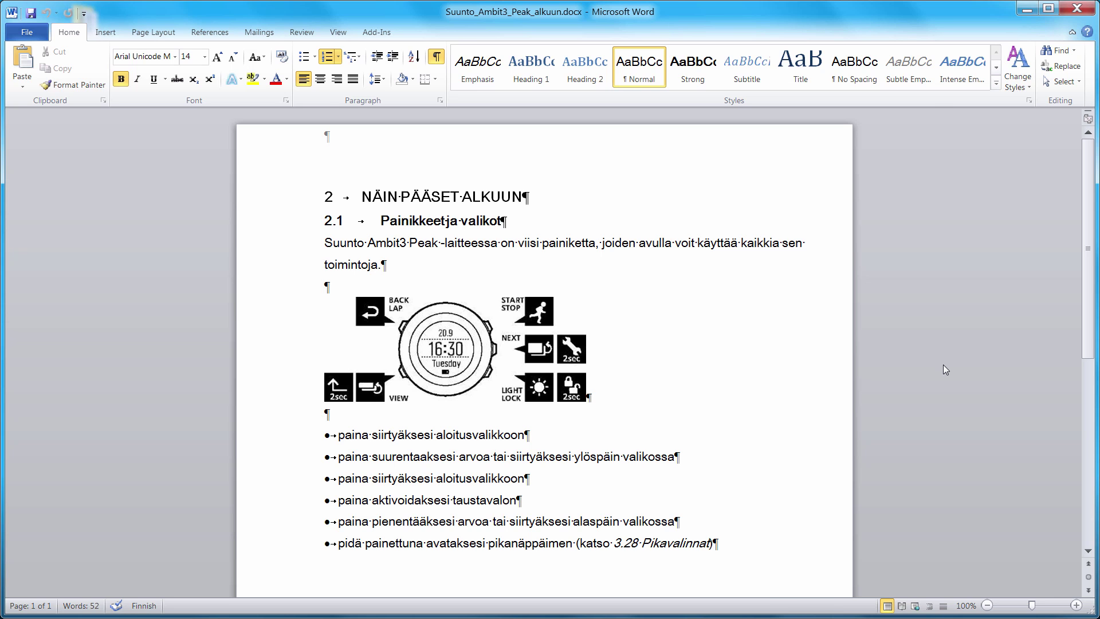
Close the Finnish document, inspect and close the suunto_fi-en.xlsx glossary, then select Ambit3_reference.tmx
{"action": "left_click", "coordinate": [1077, 8]}
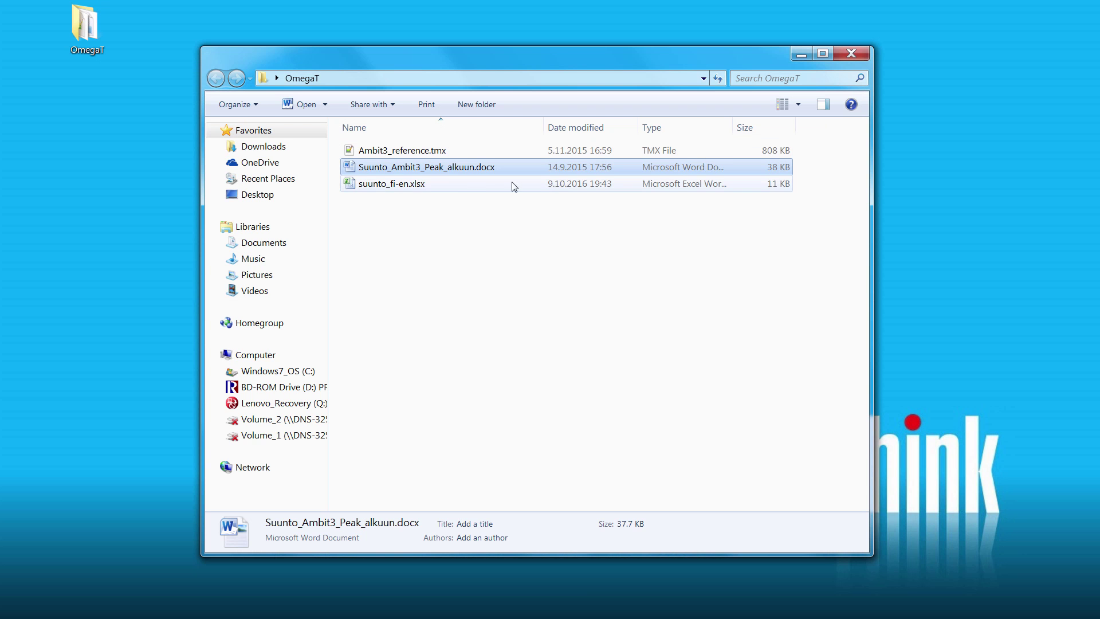
{"action": "double_click", "coordinate": [381, 183]}
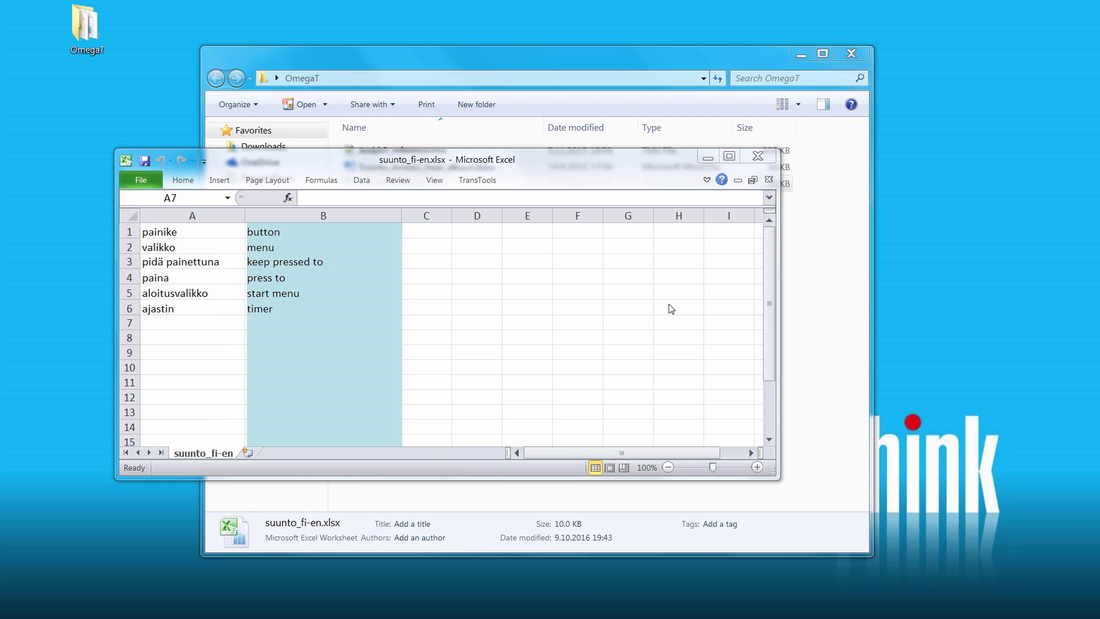
{"action": "key", "text": "alt+F4"}
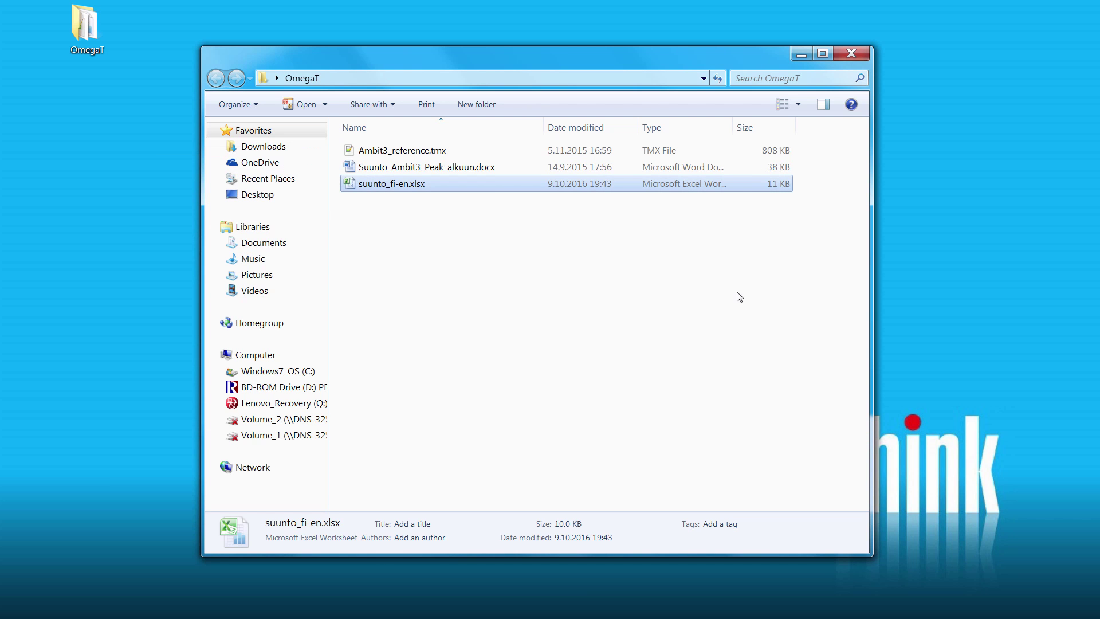
{"action": "left_click", "coordinate": [437, 152]}
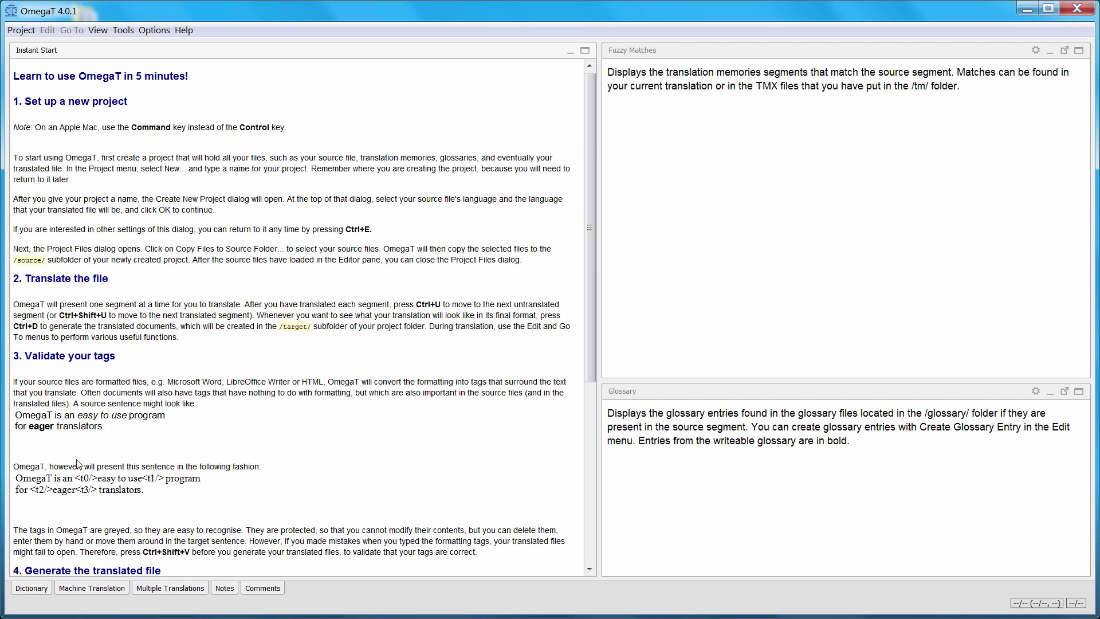
Begin a new OmegaT project and create its project folder named suunto_fi-en
{"action": "left_click", "coordinate": [27, 32]}
{"action": "left_click", "coordinate": [30, 46]}
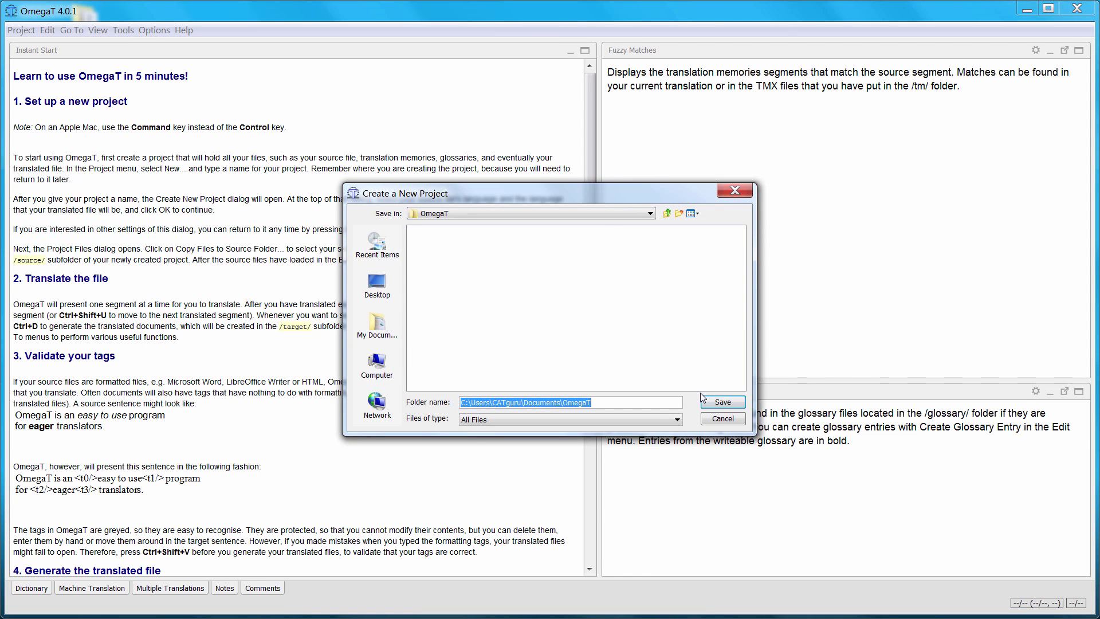
{"action": "left_click", "coordinate": [679, 214]}
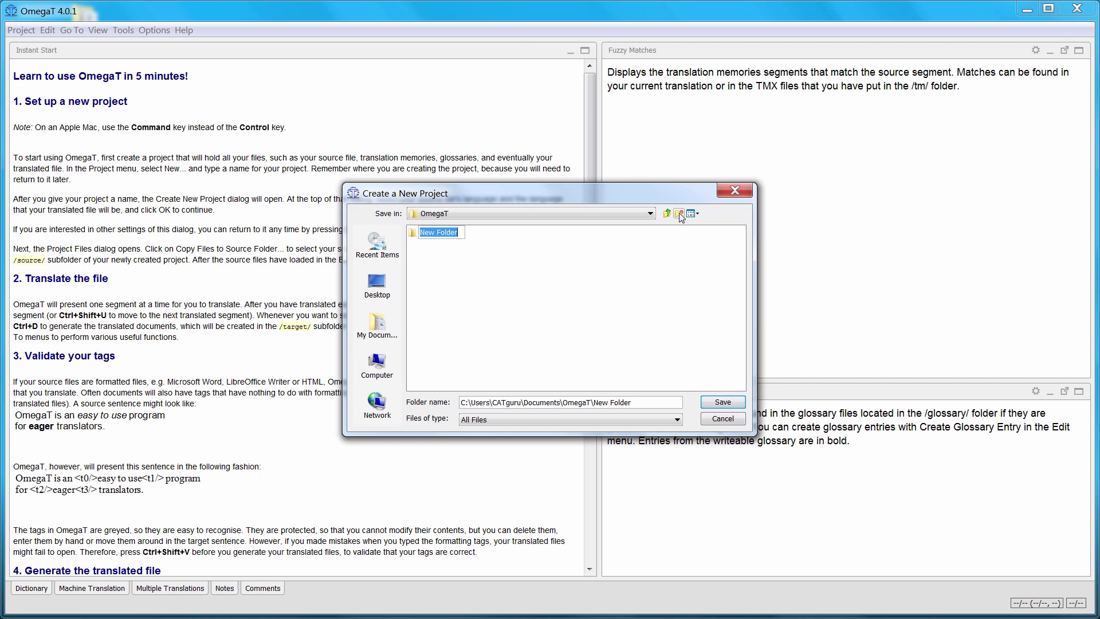
{"action": "type", "text": "suunto_fi-en"}
Confirm the suunto_fi-en folder and create the project with source FI and target EN-GB
{"action": "left_click", "coordinate": [723, 403]}
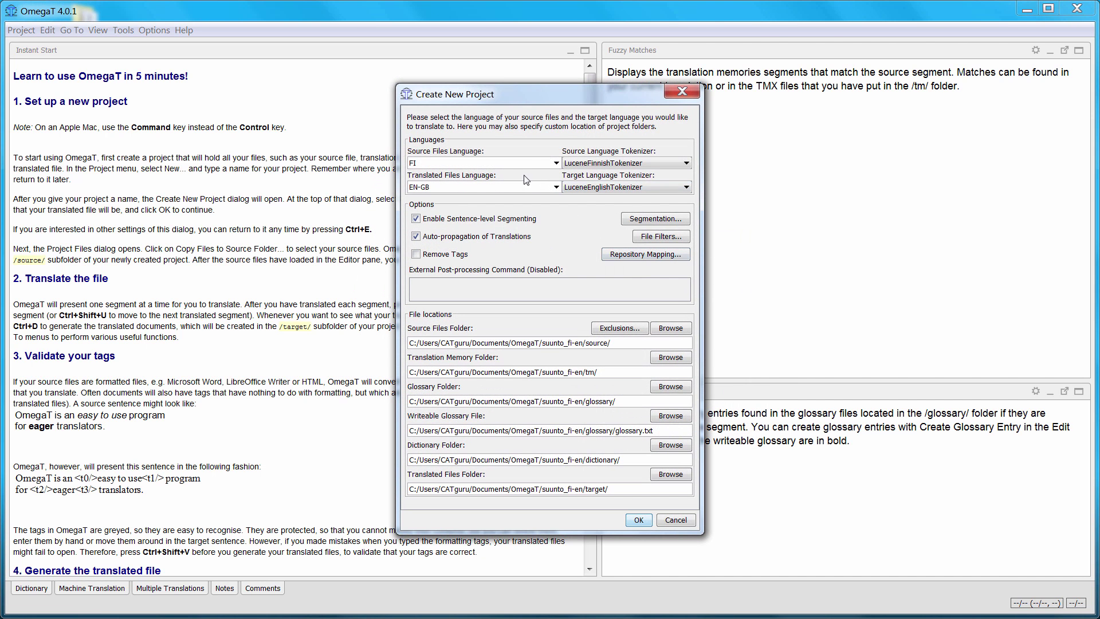
{"action": "left_click", "coordinate": [457, 161]}
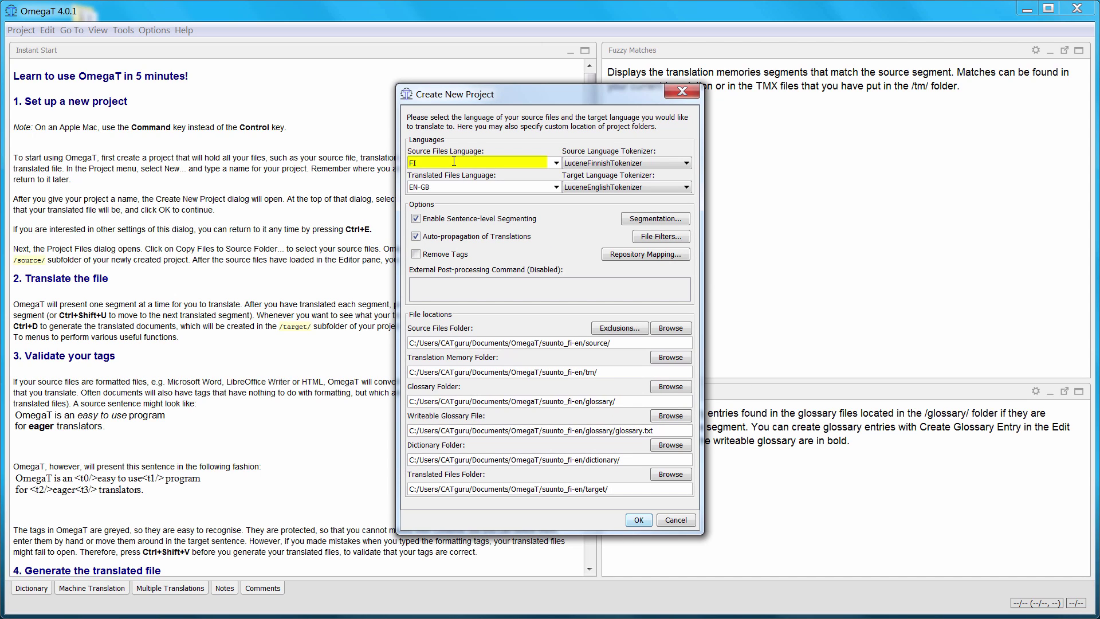
{"action": "left_click", "coordinate": [450, 186]}
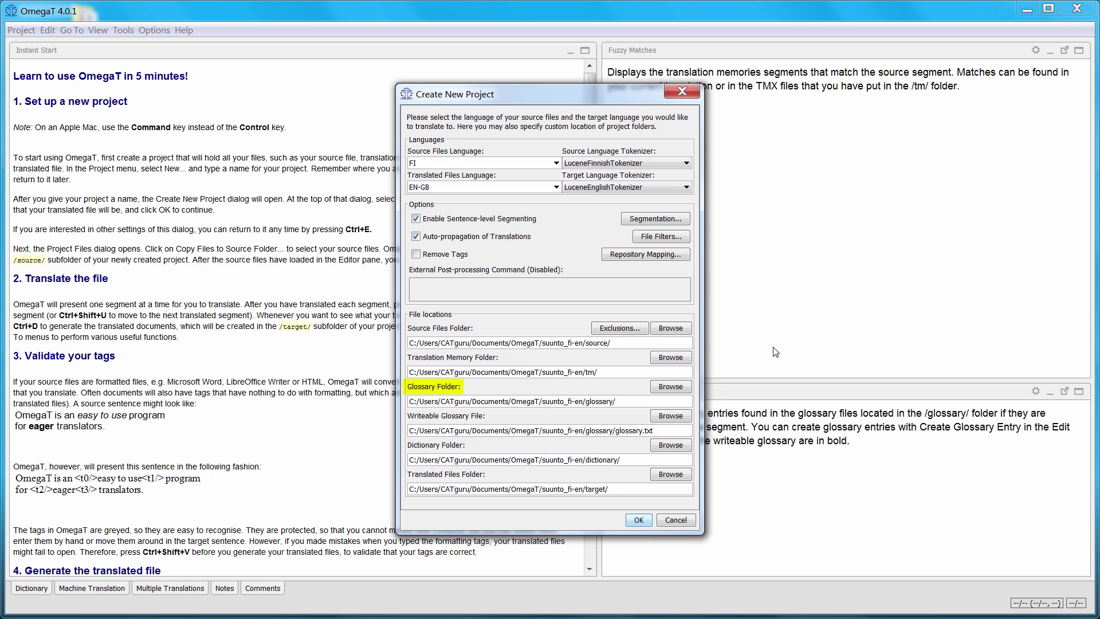
{"action": "left_click", "coordinate": [642, 520]}
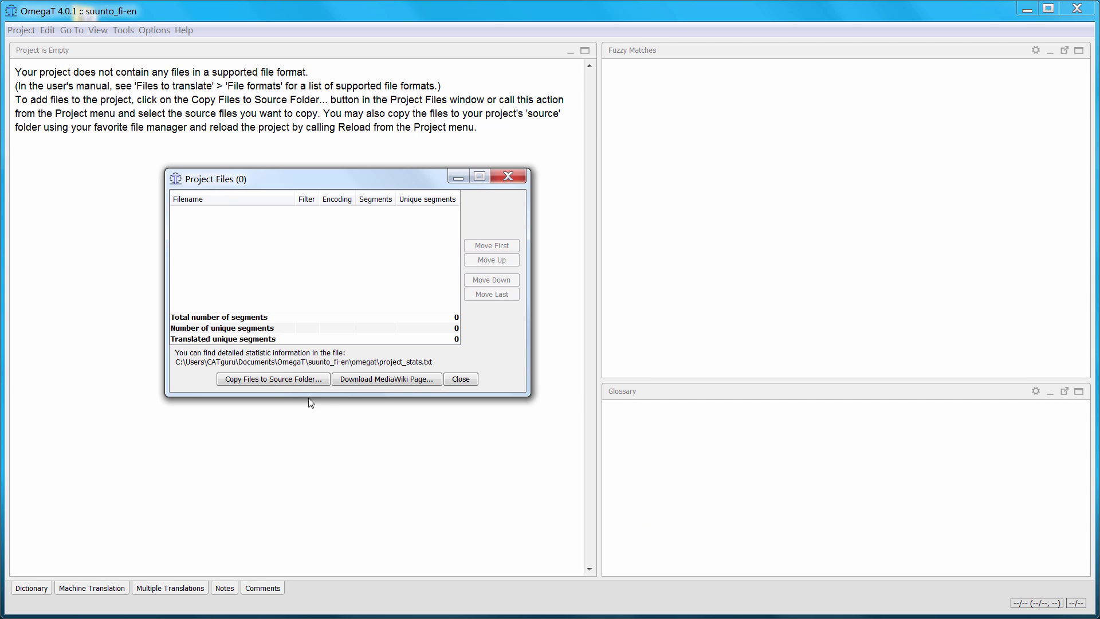
Copy Suunto_Ambit3_Peak_alkuun.docx from Desktop\OmegaT into the project's source folder
{"action": "left_click", "coordinate": [264, 379]}
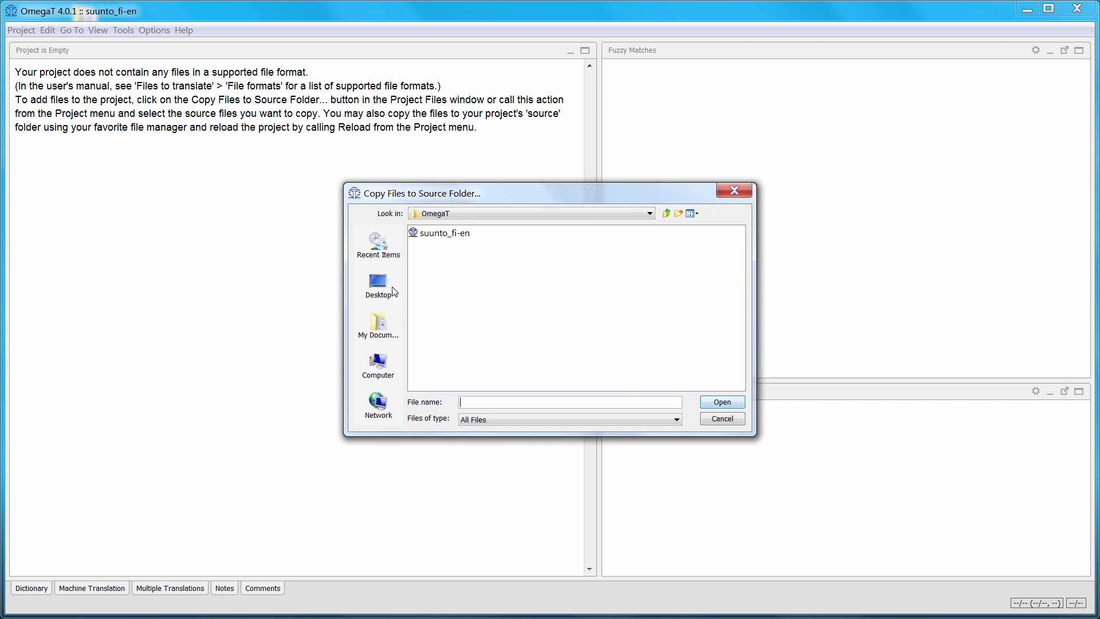
{"action": "left_click", "coordinate": [382, 288]}
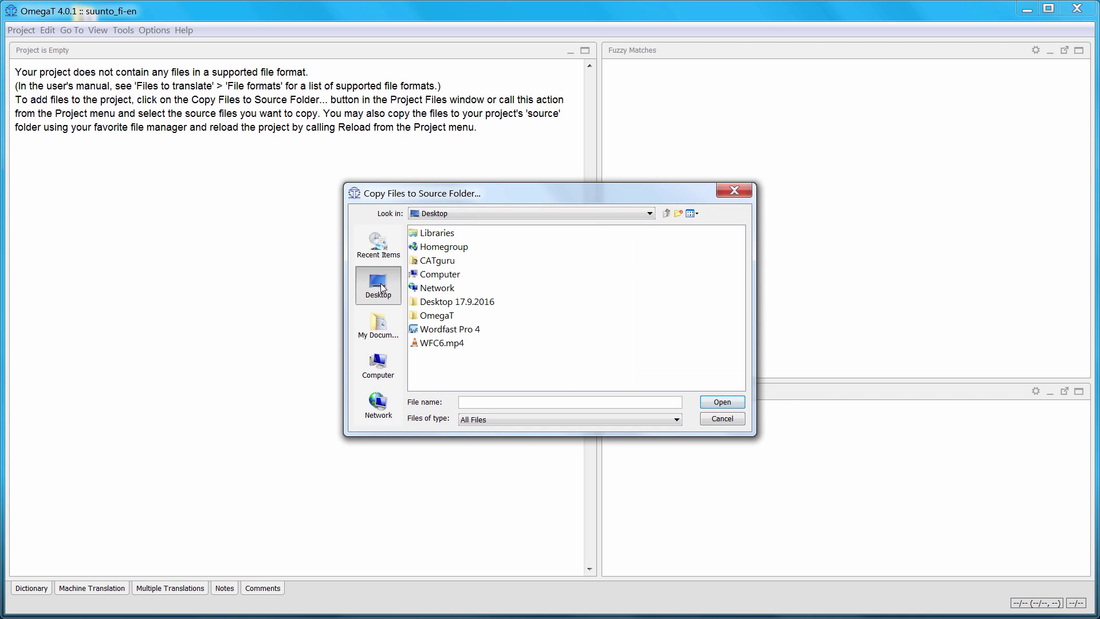
{"action": "double_click", "coordinate": [436, 315]}
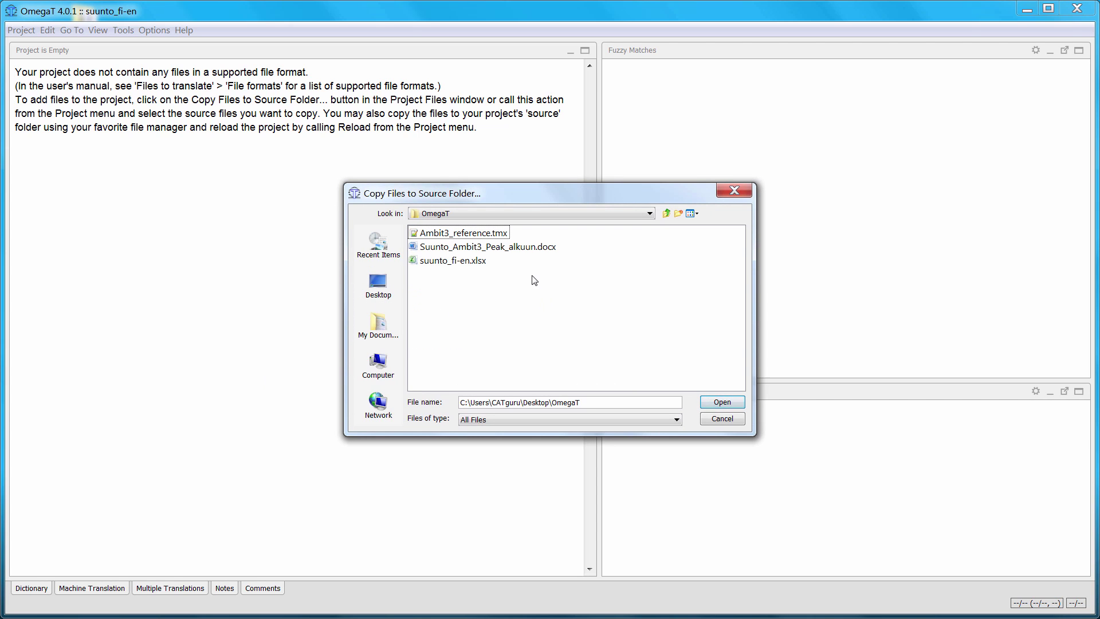
{"action": "left_click", "coordinate": [446, 250]}
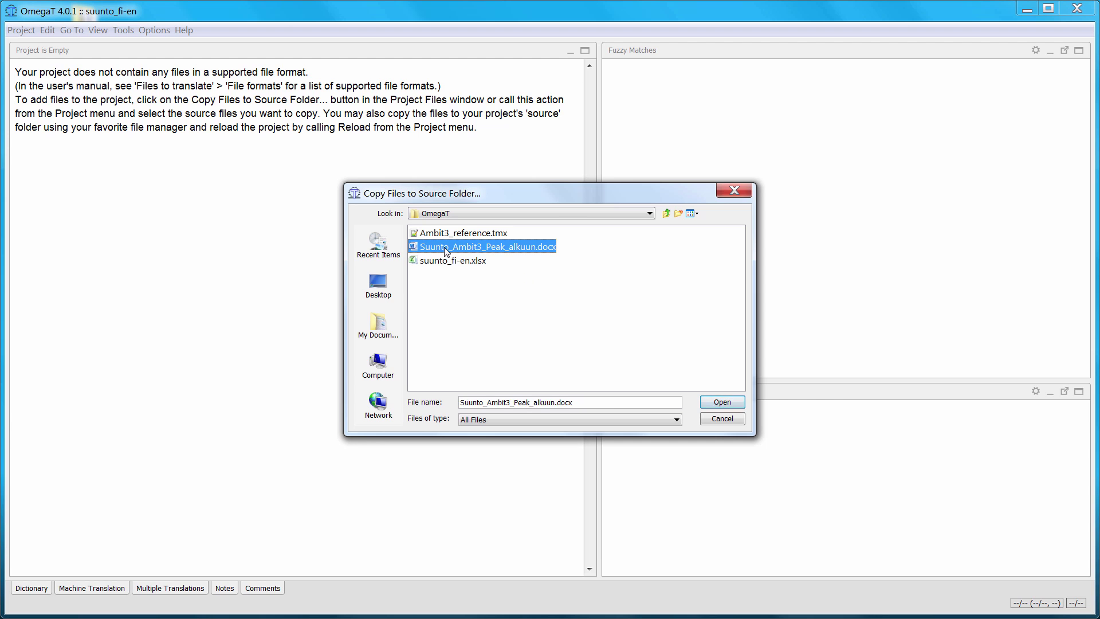
{"action": "left_click", "coordinate": [722, 402]}
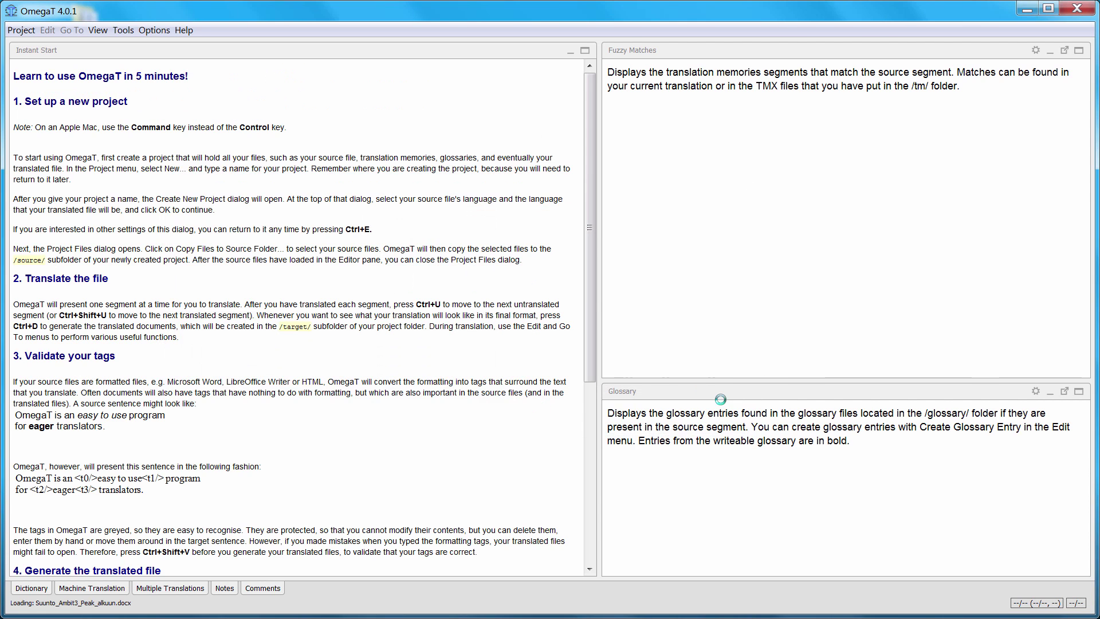
{"action": "left_click", "coordinate": [460, 379]}
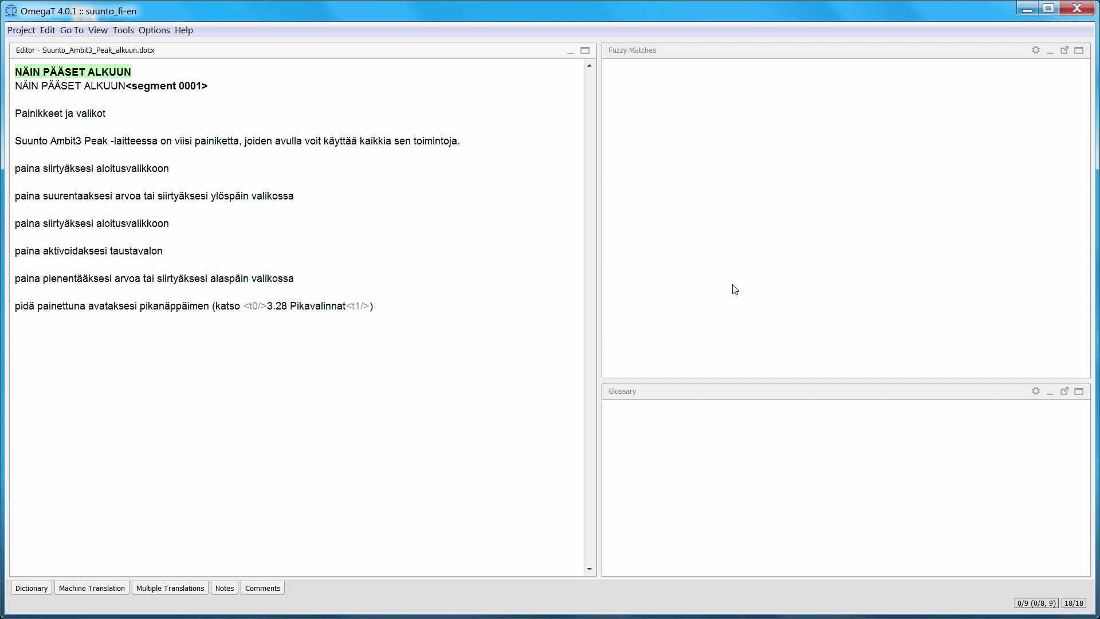
Copy Ambit3_reference.tmx into Documents\OmegaT\suunto_fi-en\tm, then open the project's glossary folder
{"action": "key", "text": "super+e"}
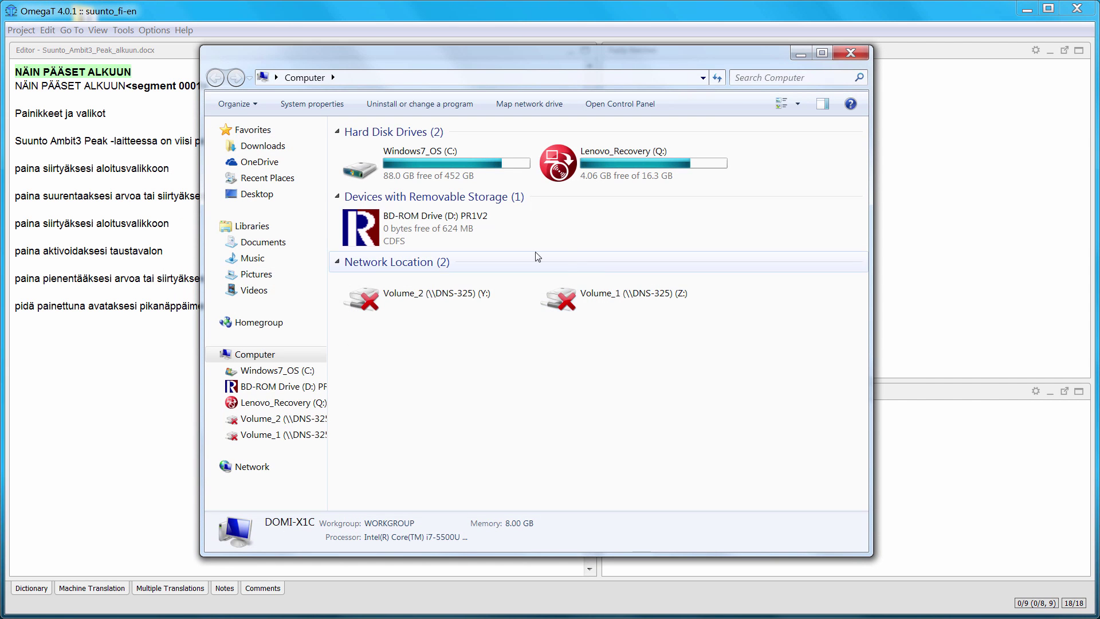
{"action": "left_click", "coordinate": [261, 243]}
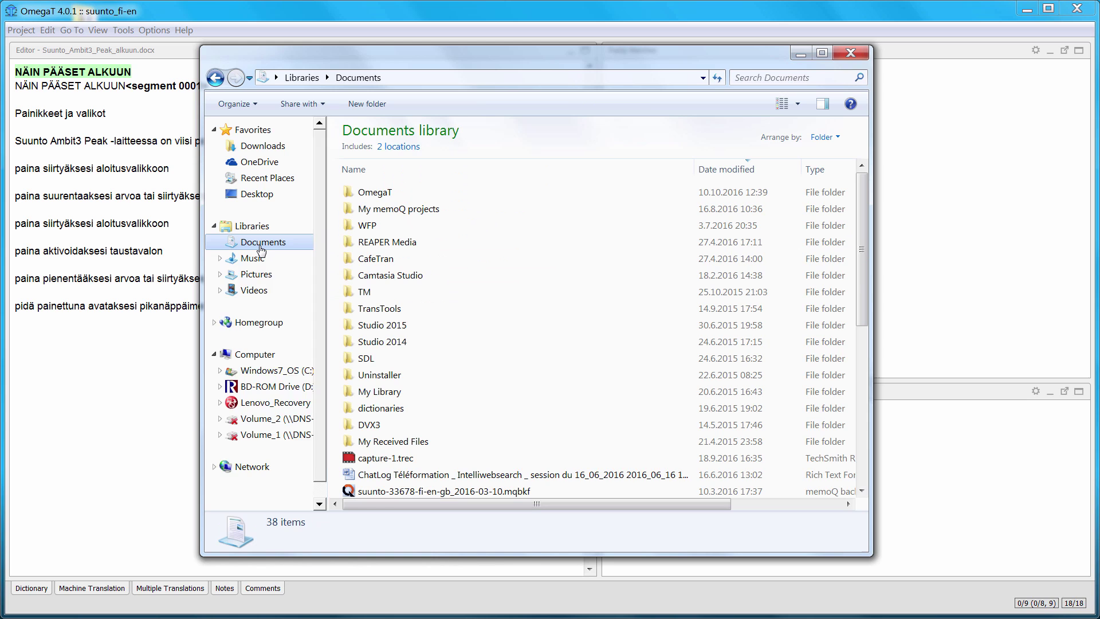
{"action": "double_click", "coordinate": [382, 194]}
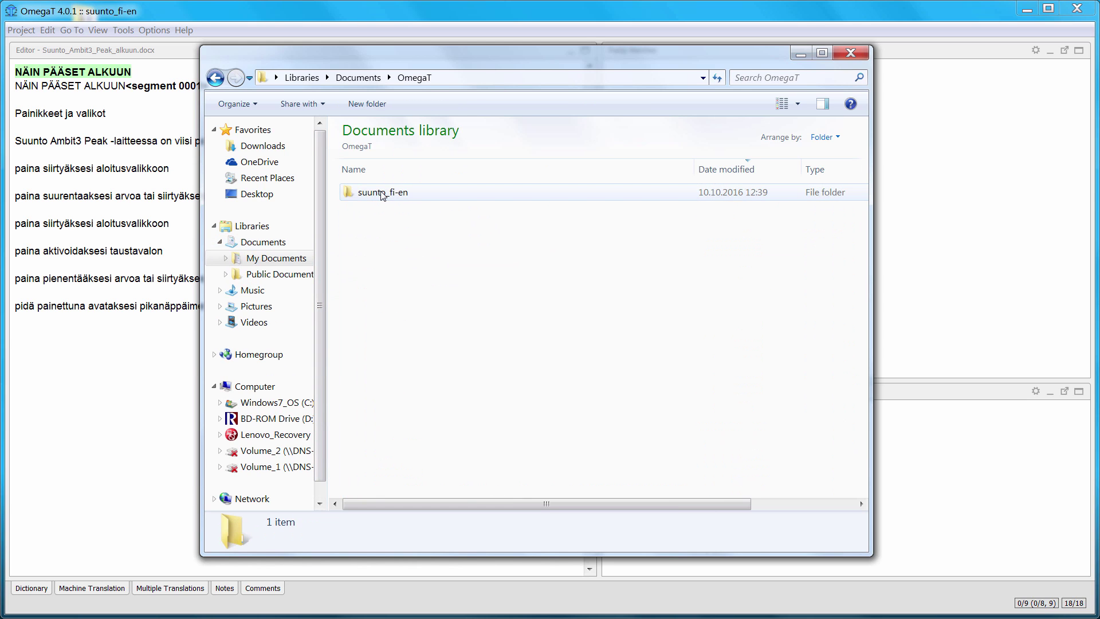
{"action": "double_click", "coordinate": [385, 194]}
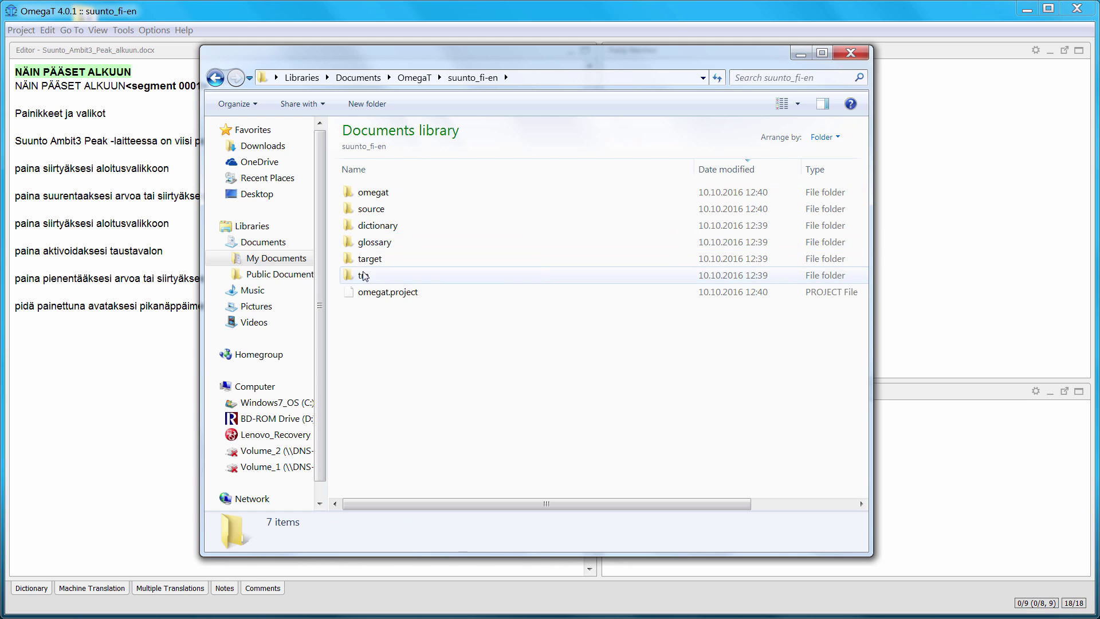
{"action": "double_click", "coordinate": [367, 276]}
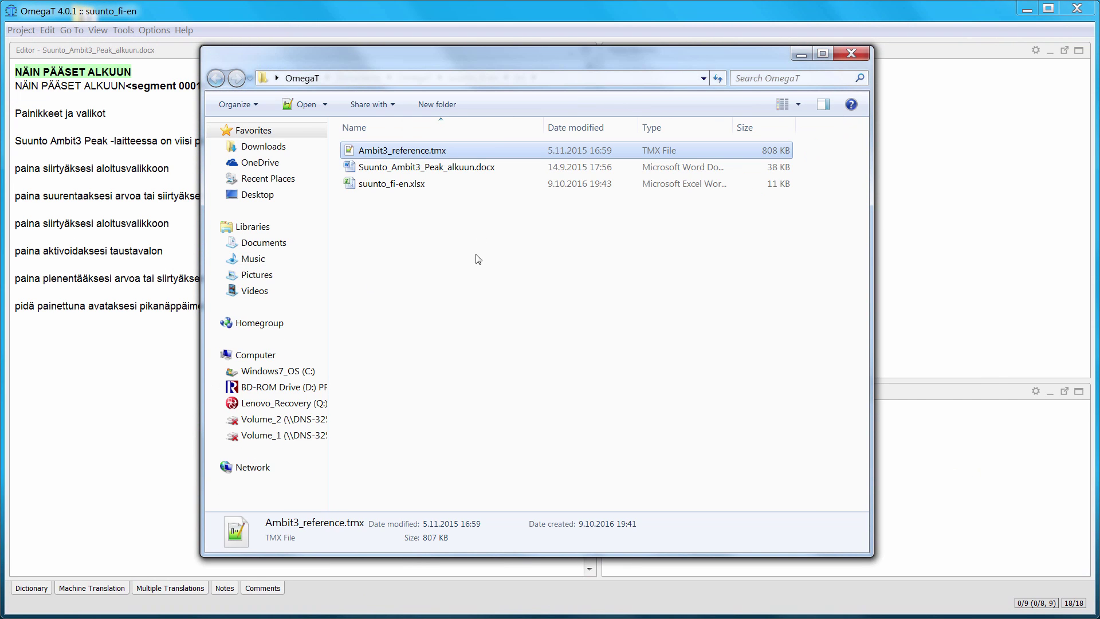
{"action": "left_click_drag", "start_coordinate": [502, 70], "coordinate": [818, 137]}
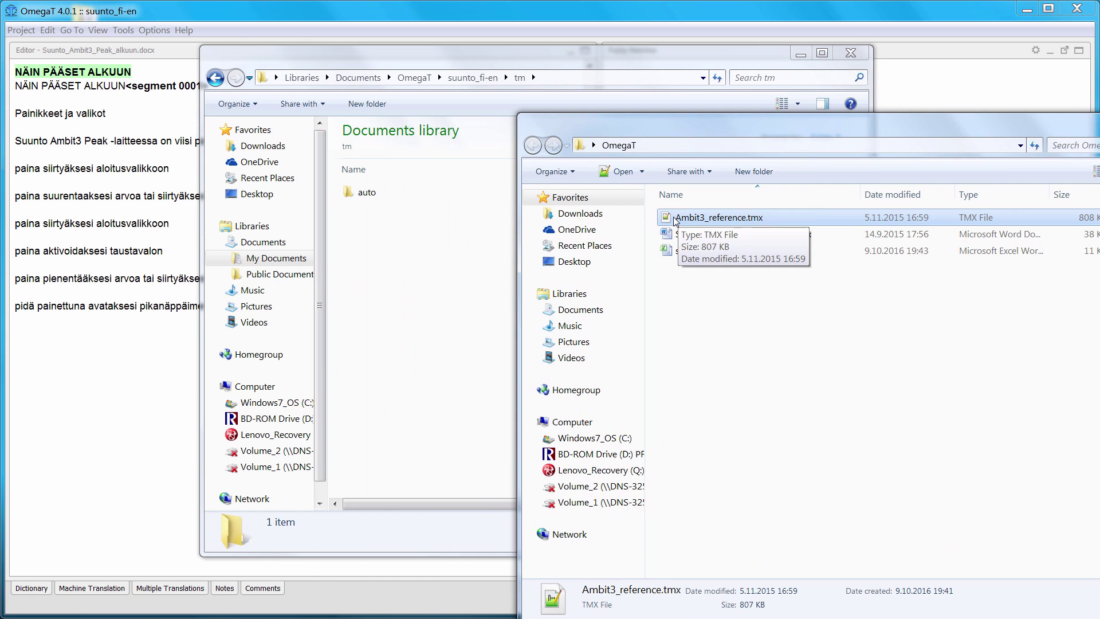
{"action": "left_click_drag", "start_coordinate": [680, 222], "coordinate": [381, 258]}
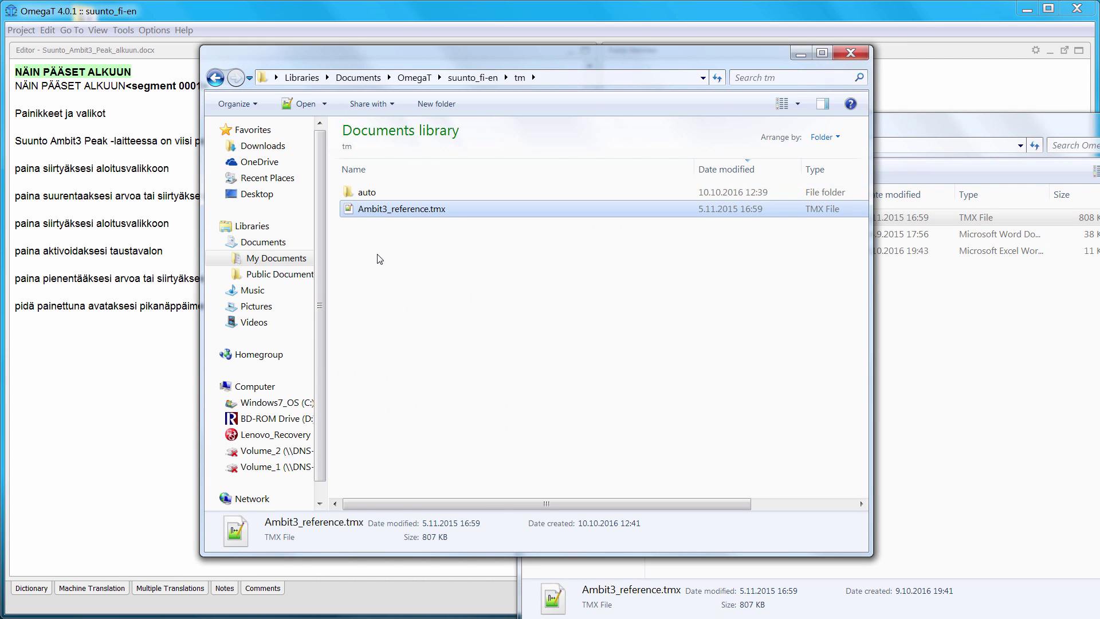
{"action": "left_click", "coordinate": [473, 78]}
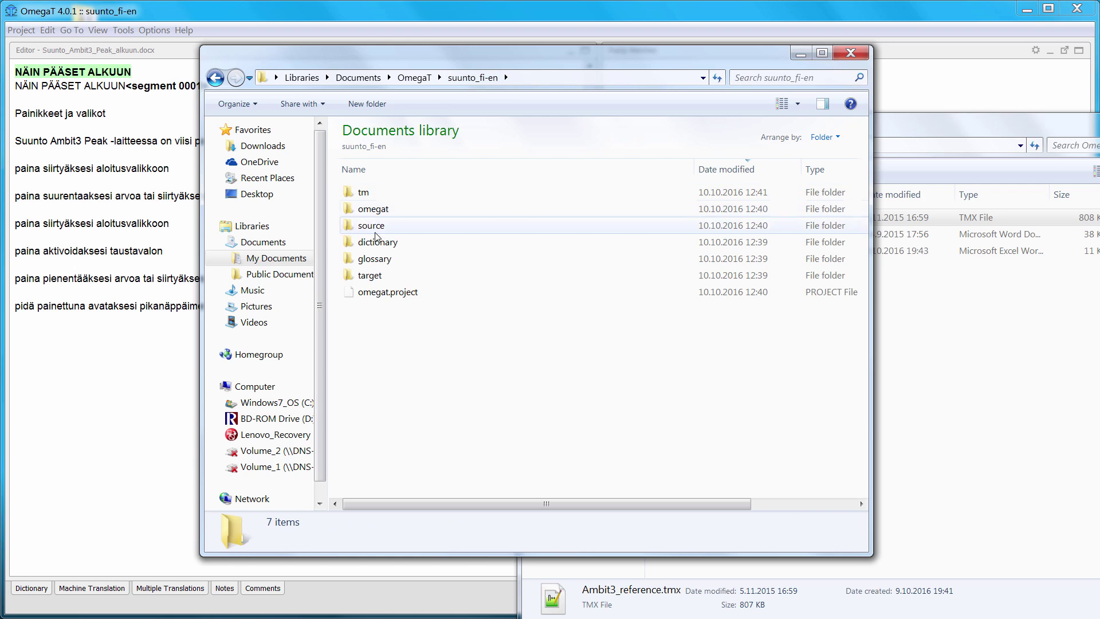
{"action": "double_click", "coordinate": [373, 259]}
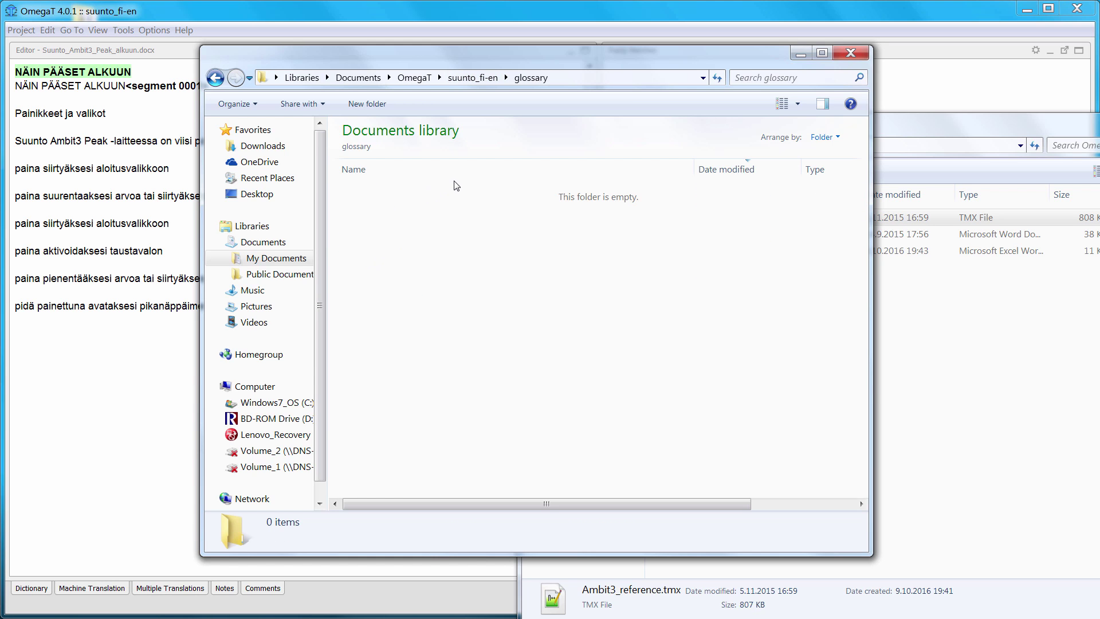
Open suunto_fi-en.xlsx and start a Save As in Unicode Text (*.txt) format
{"action": "left_click", "coordinate": [898, 135]}
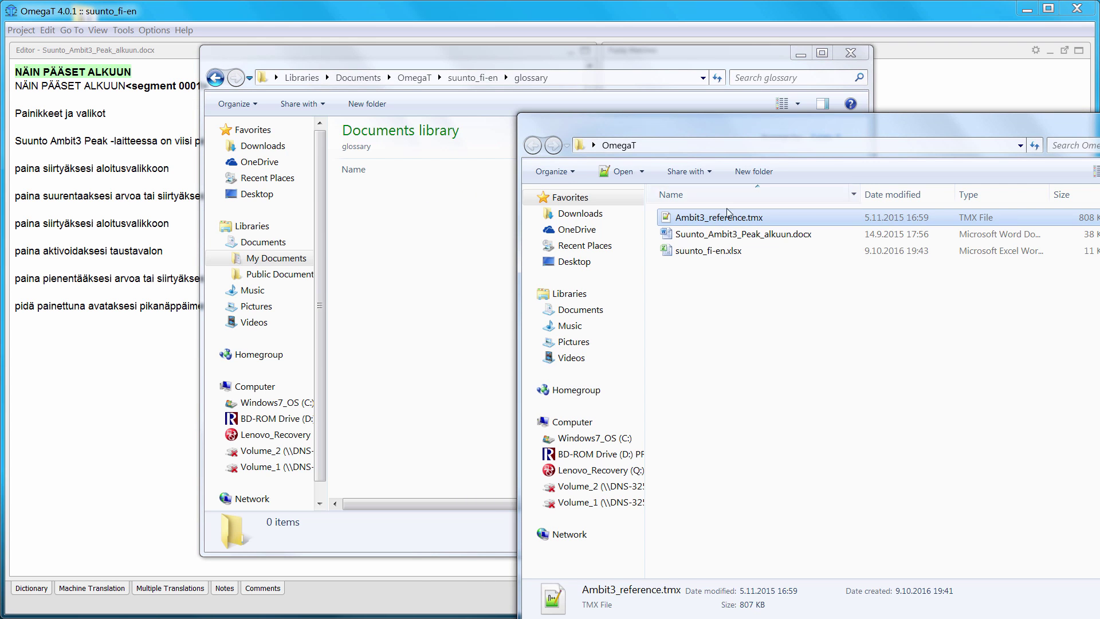
{"action": "left_click", "coordinate": [679, 252]}
{"action": "double_click", "coordinate": [680, 252]}
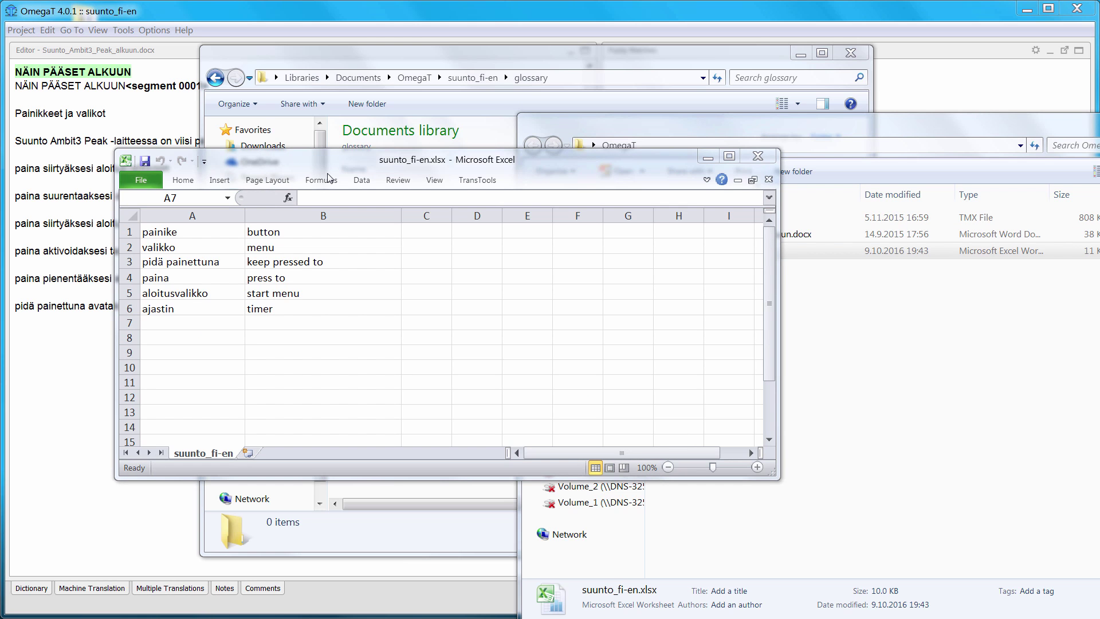
{"action": "left_click", "coordinate": [139, 182]}
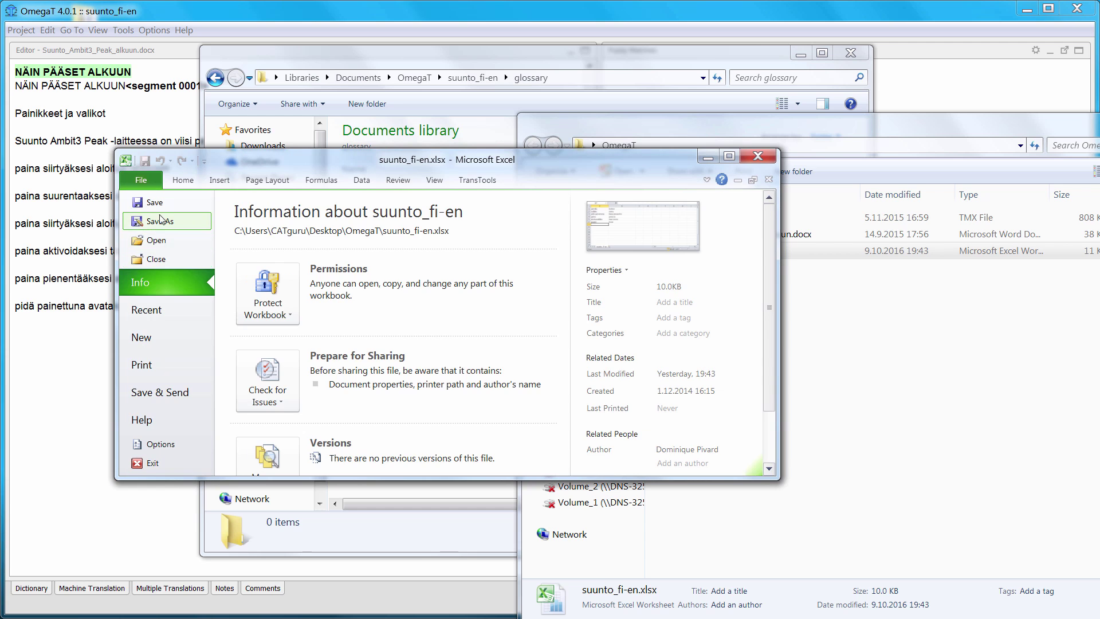
{"action": "left_click", "coordinate": [161, 220]}
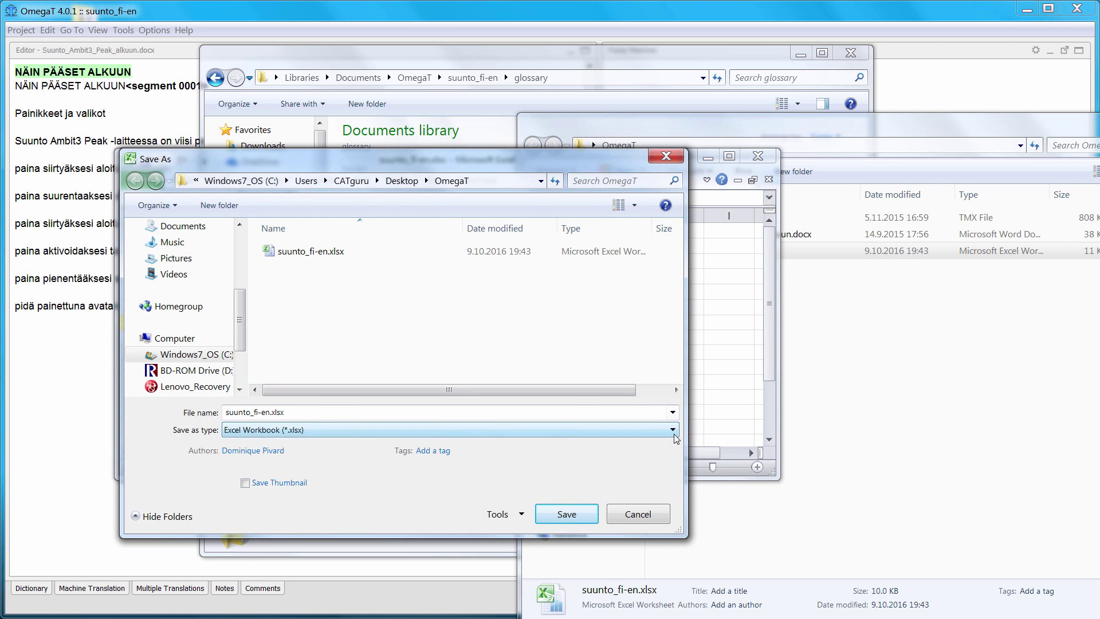
{"action": "left_click", "coordinate": [674, 434]}
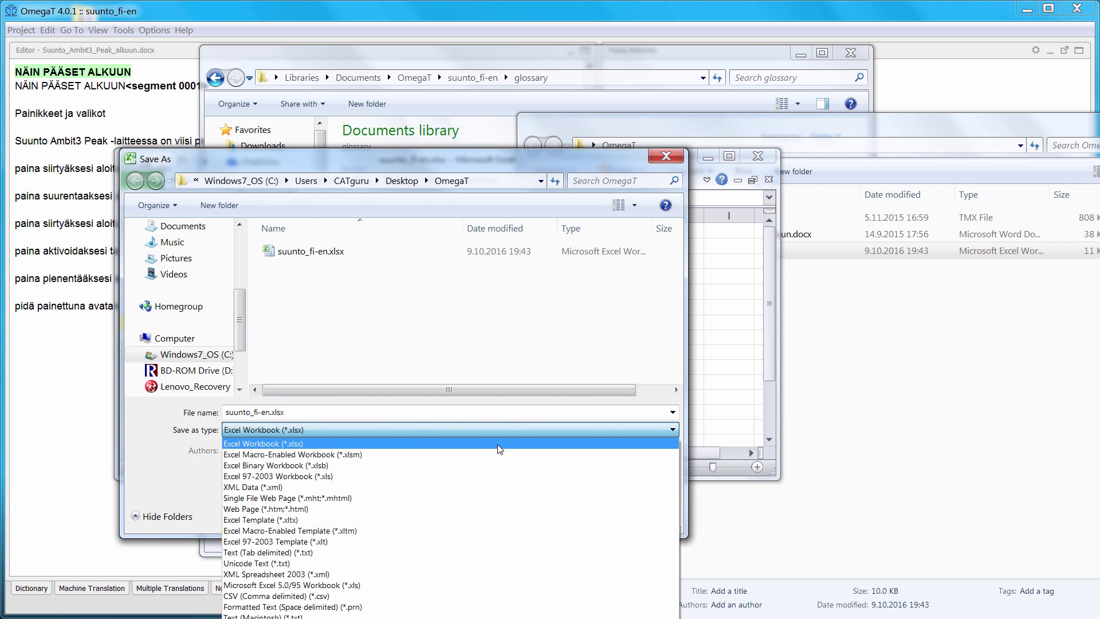
{"action": "left_click", "coordinate": [285, 565]}
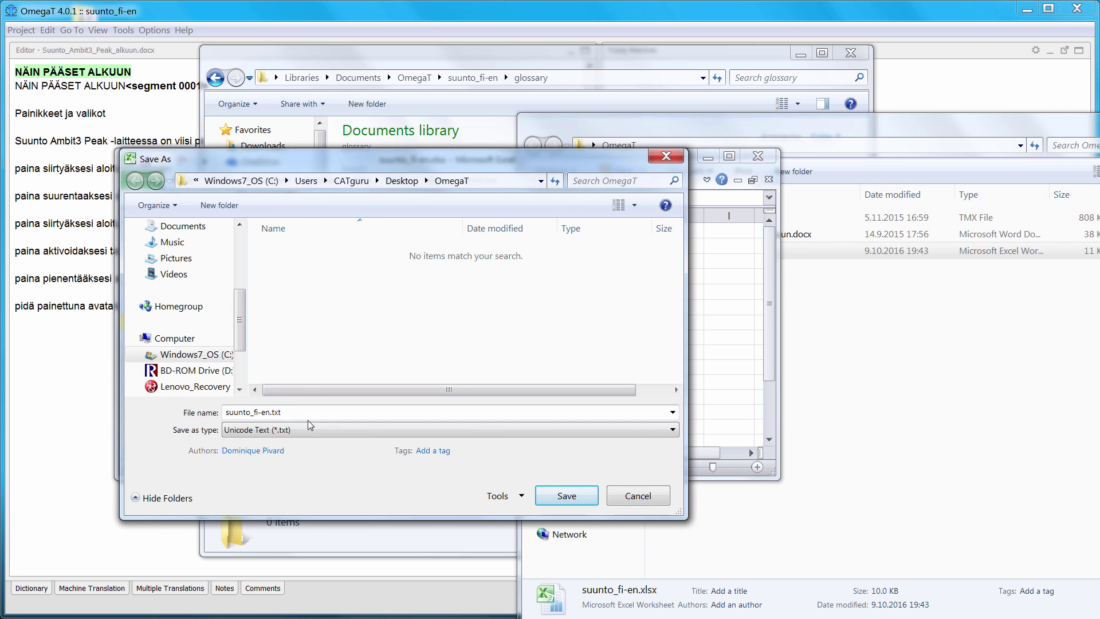
Save the file as glossary.txt in Documents\OmegaT\suunto_fi-en\glossary
{"action": "double_click", "coordinate": [272, 413]}
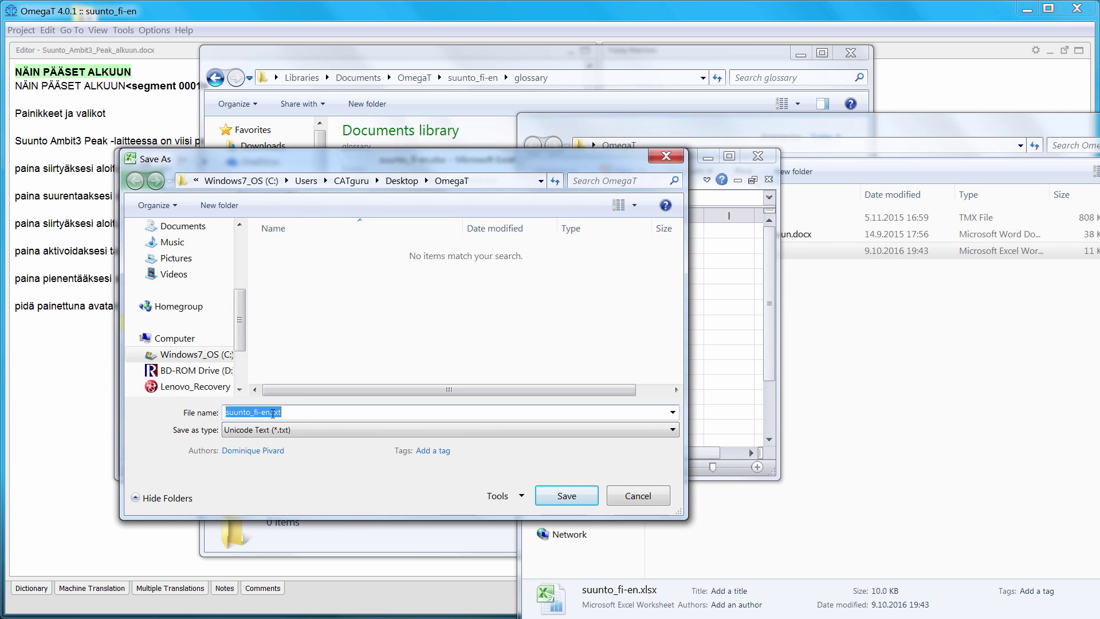
{"action": "left_click", "coordinate": [273, 413]}
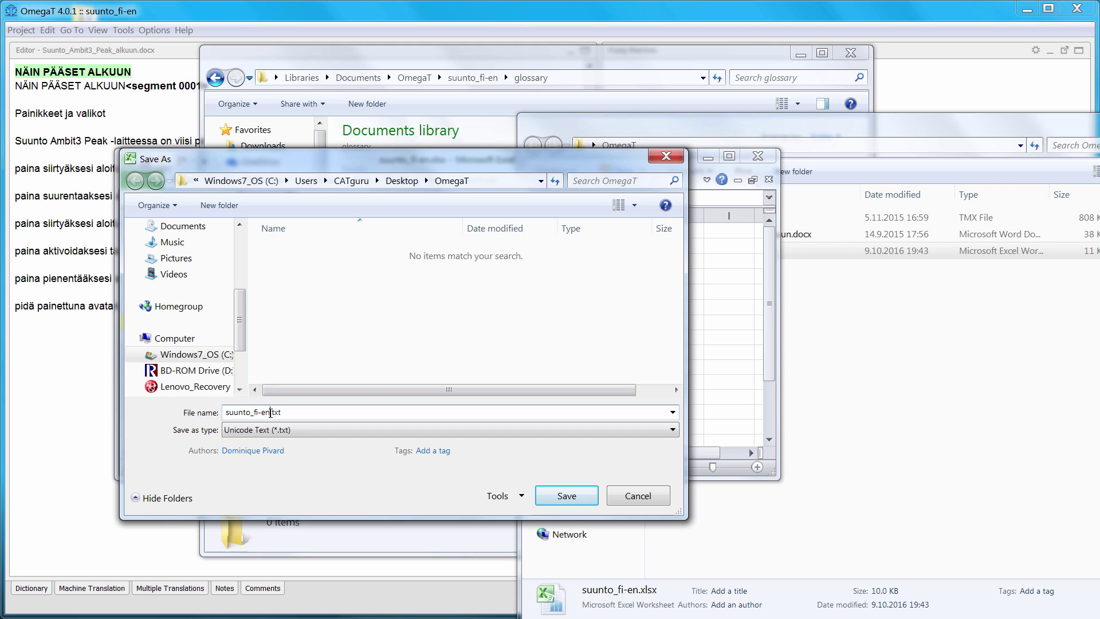
{"action": "key", "text": "shift+Home"}
{"action": "type", "text": "glossary"}
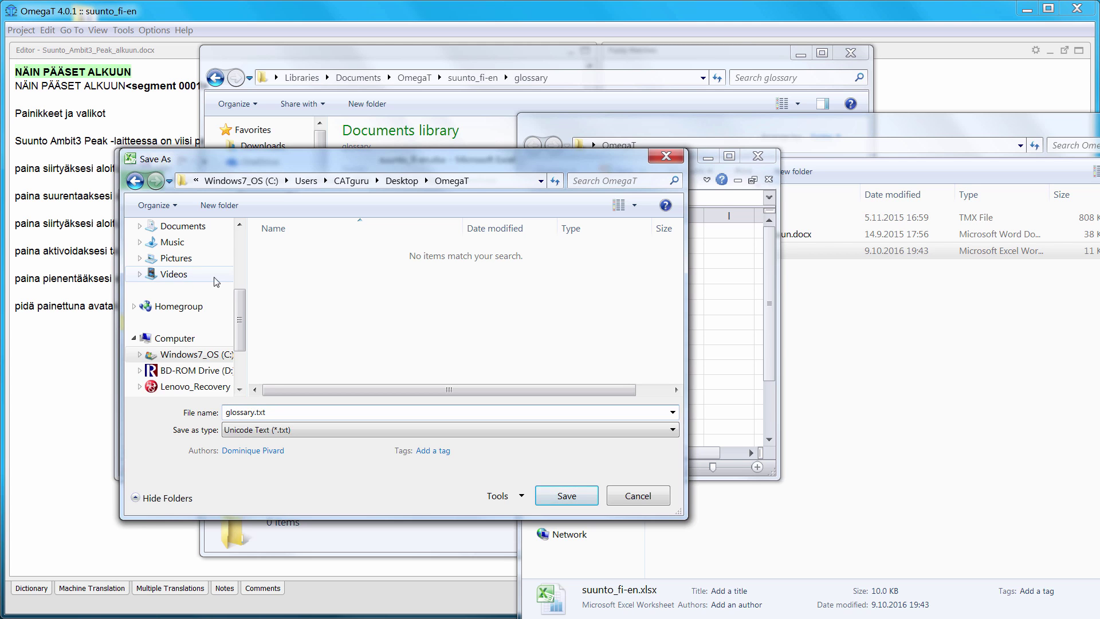
{"action": "left_click", "coordinate": [195, 228]}
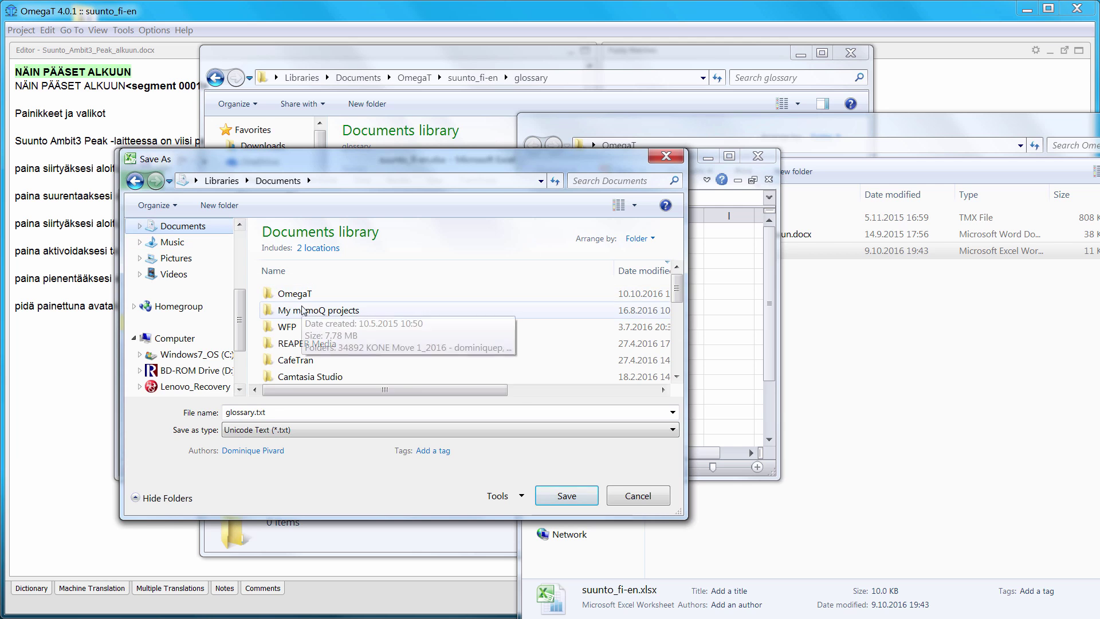
{"action": "double_click", "coordinate": [300, 295]}
{"action": "double_click", "coordinate": [301, 295]}
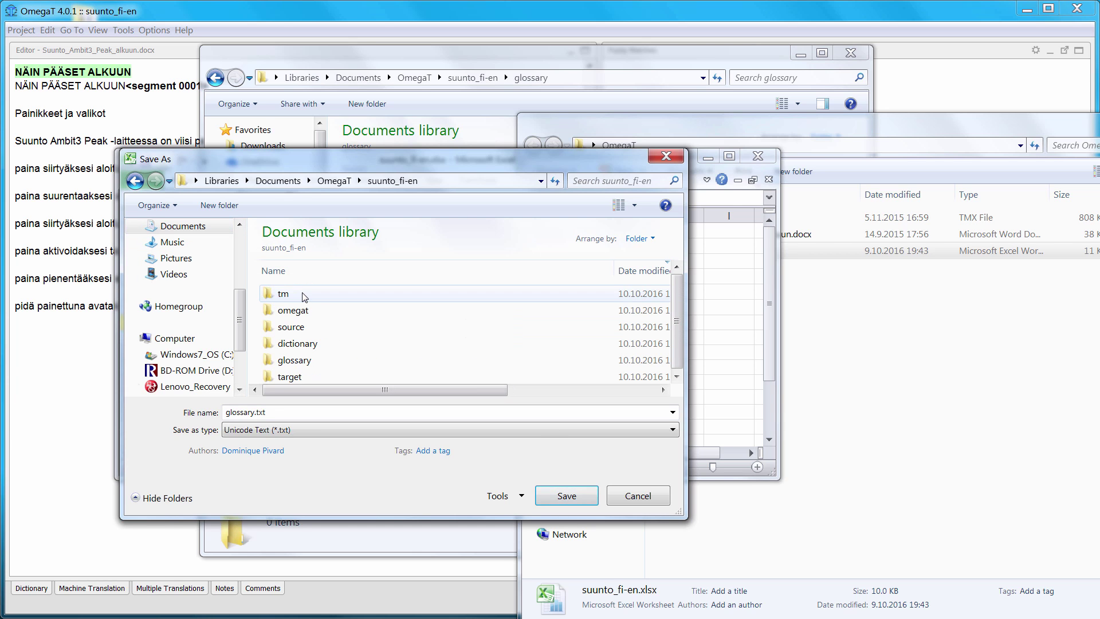
{"action": "double_click", "coordinate": [296, 361]}
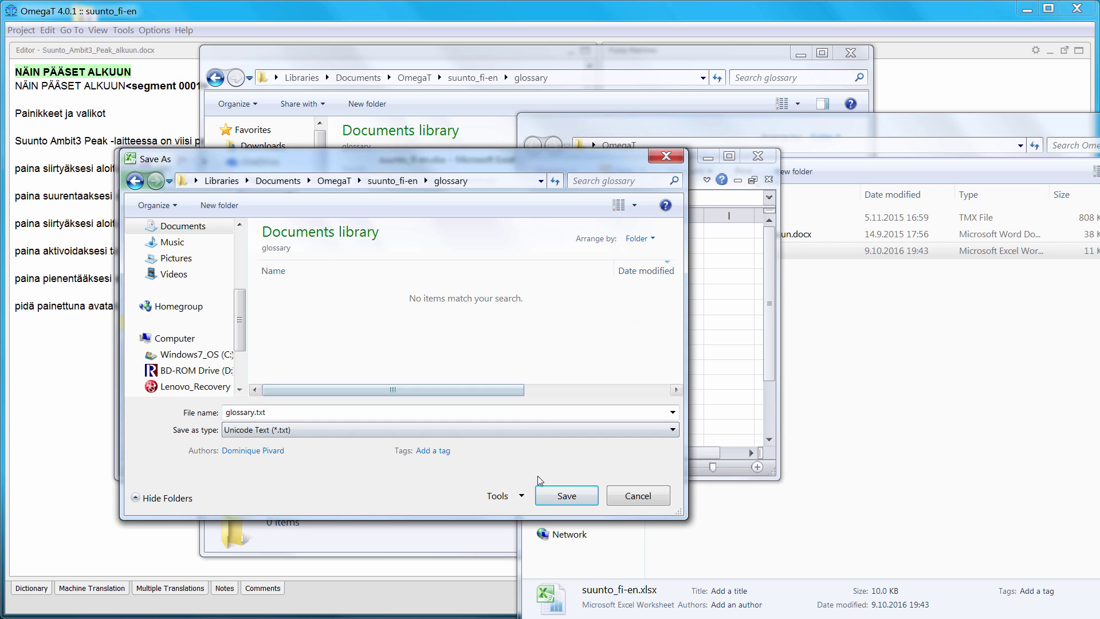
{"action": "left_click", "coordinate": [567, 495]}
Close Excel, answering its save prompt, and select the new glossary.txt
{"action": "left_click", "coordinate": [758, 156]}
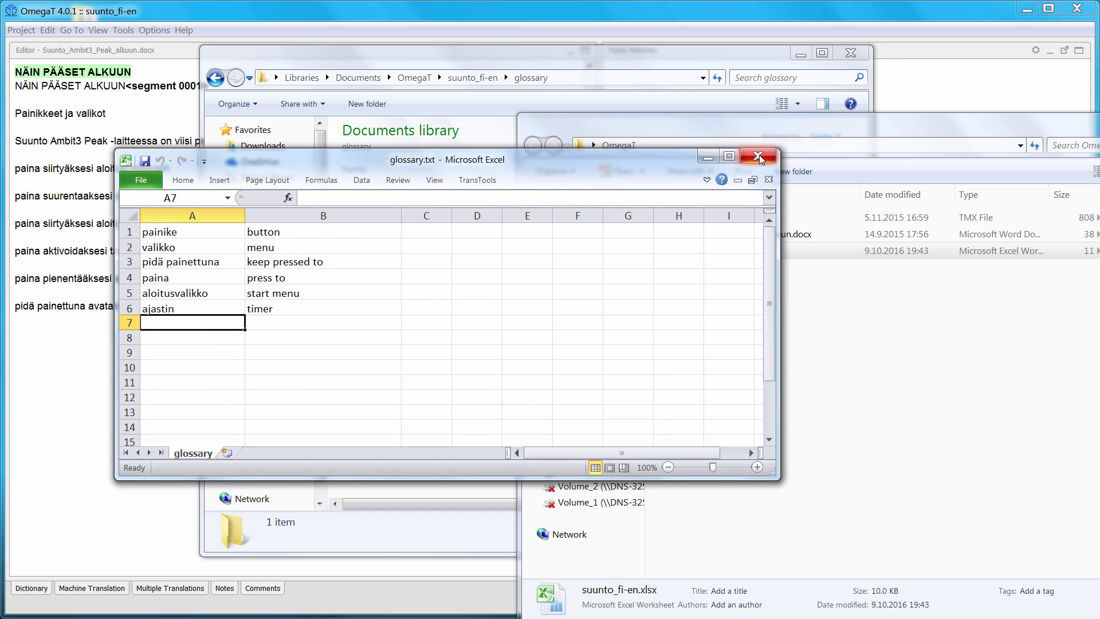
{"action": "left_click", "coordinate": [732, 418]}
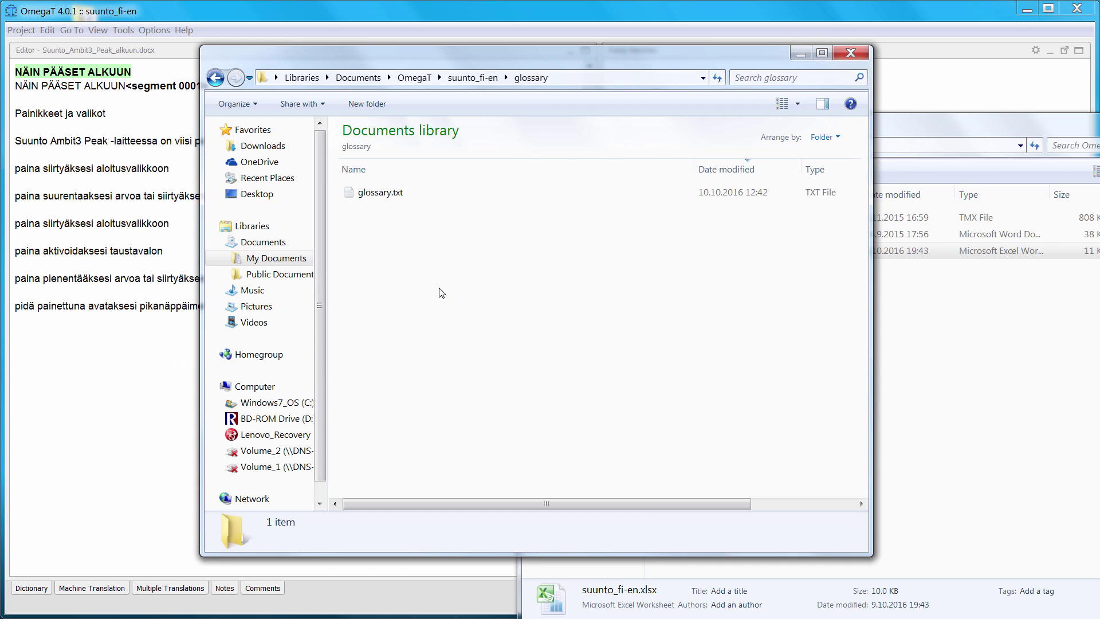
{"action": "left_click", "coordinate": [382, 193]}
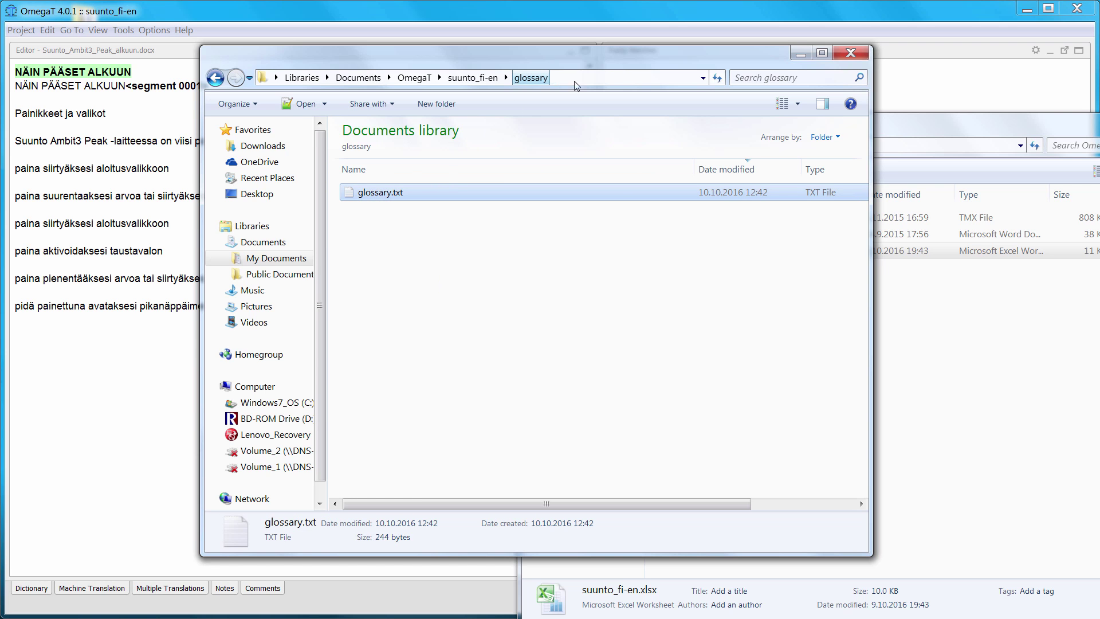
Close the glossary folder window and bring the OmegaT editor to the front
{"action": "left_click", "coordinate": [851, 53]}
{"action": "left_click", "coordinate": [499, 275]}
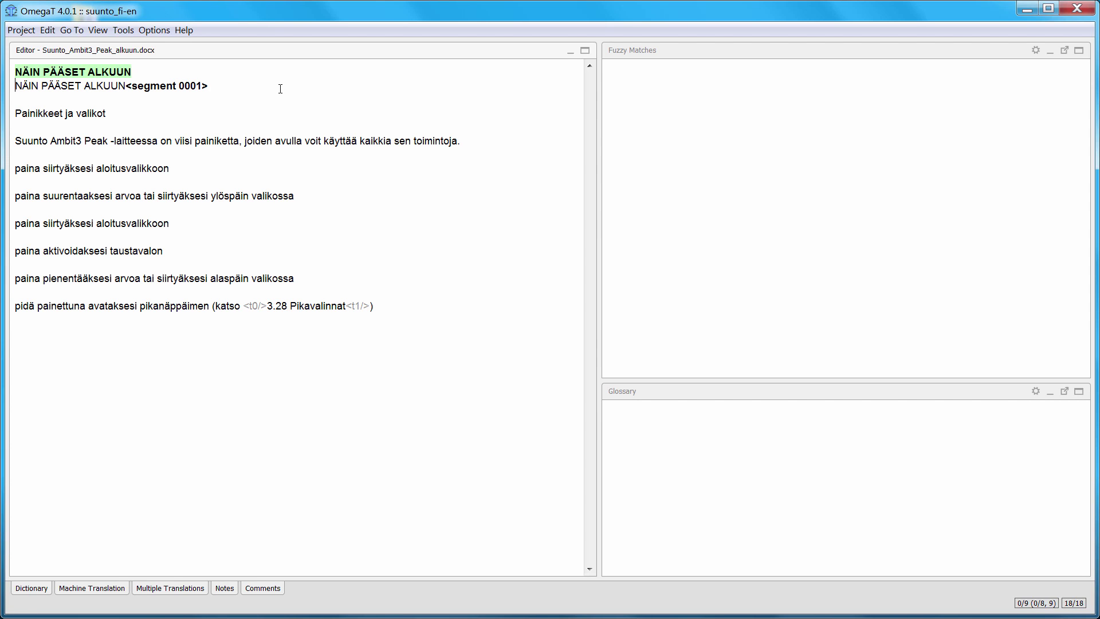
Set Editing Behaviour to leave untranslated target segments empty
{"action": "left_click", "coordinate": [154, 30]}
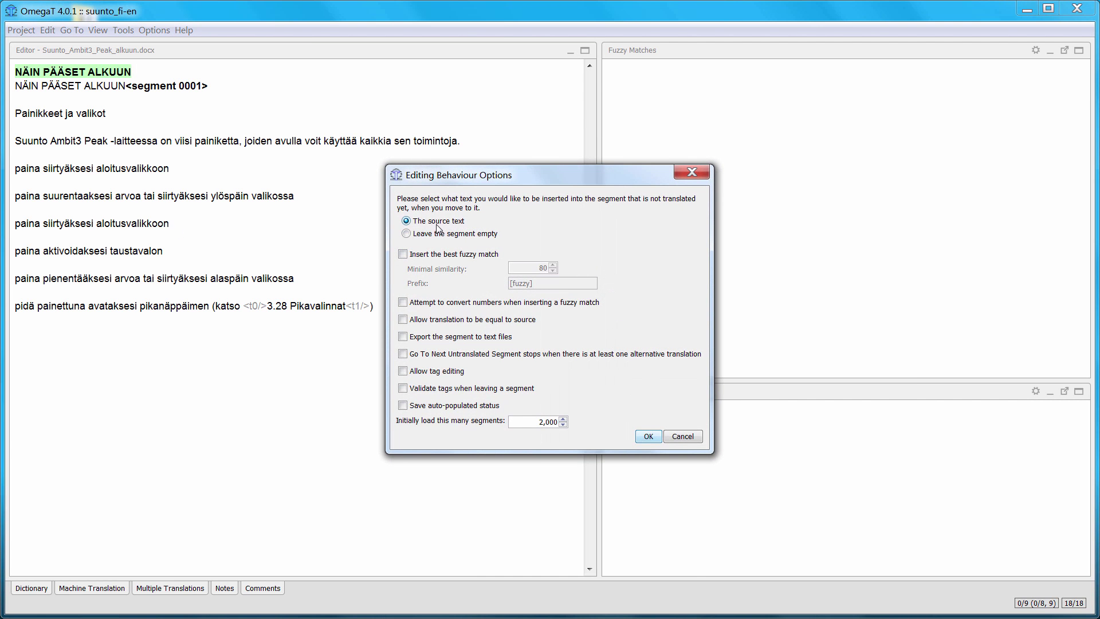
{"action": "left_click", "coordinate": [407, 236]}
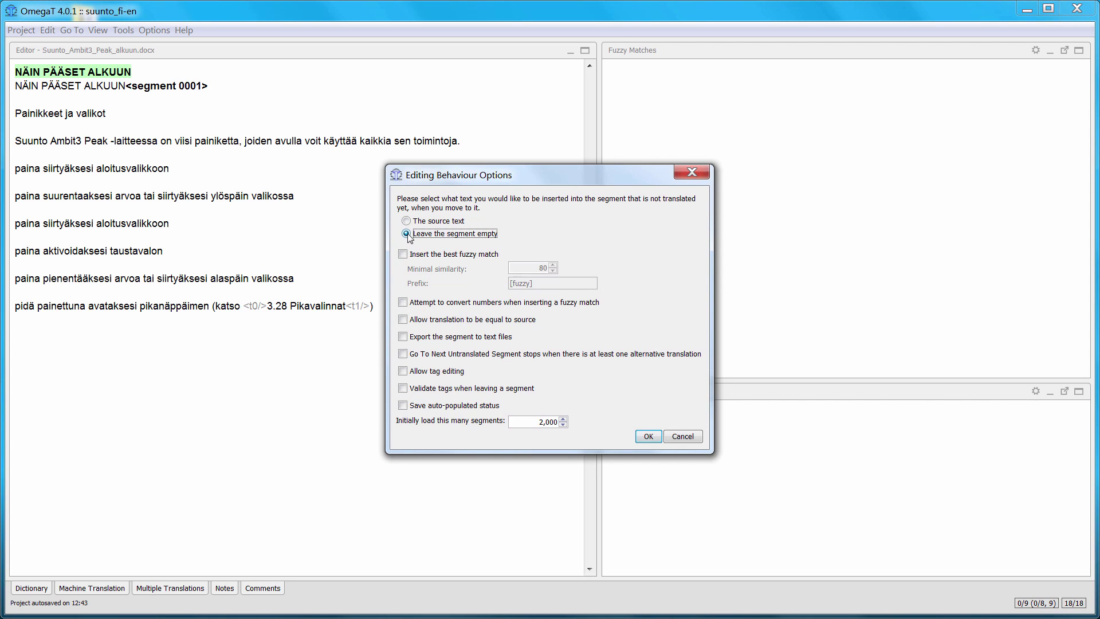
{"action": "left_click", "coordinate": [649, 436]}
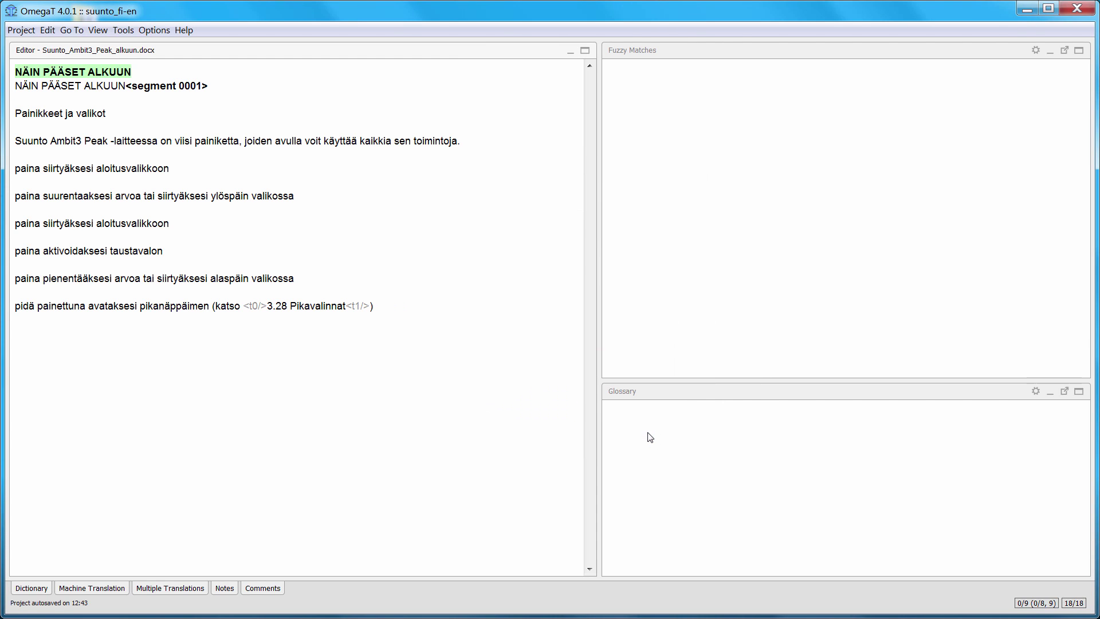
Replace the first segment's target text with 'GETTING STARTED'
{"action": "key", "text": "ctrl+a"}
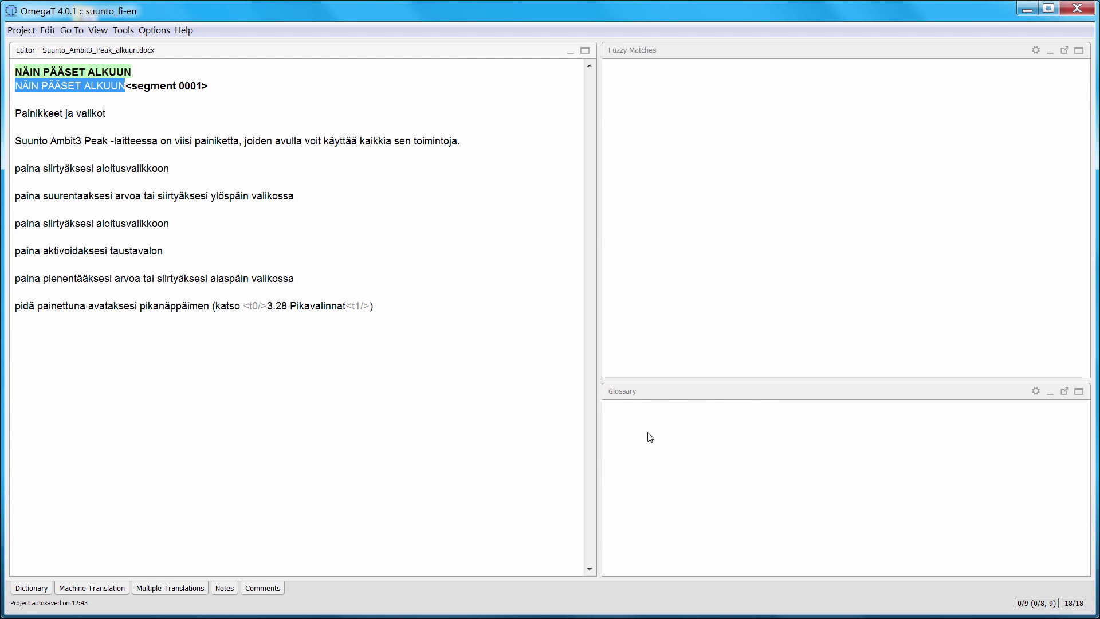
{"action": "key", "text": "Delete"}
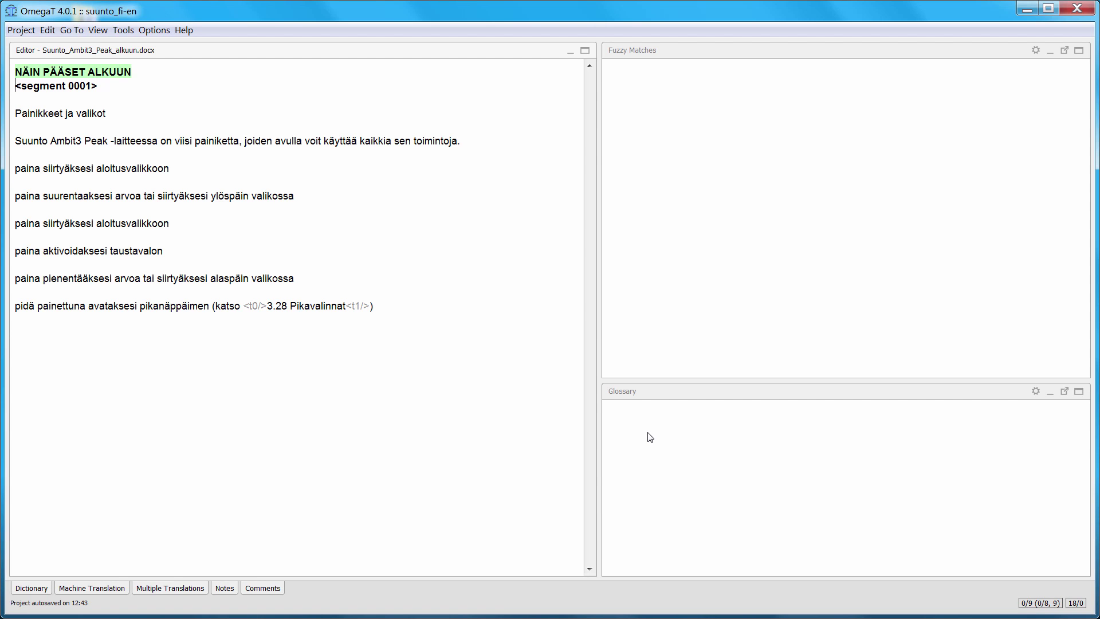
{"action": "type", "text": "GETTING STARTED"}
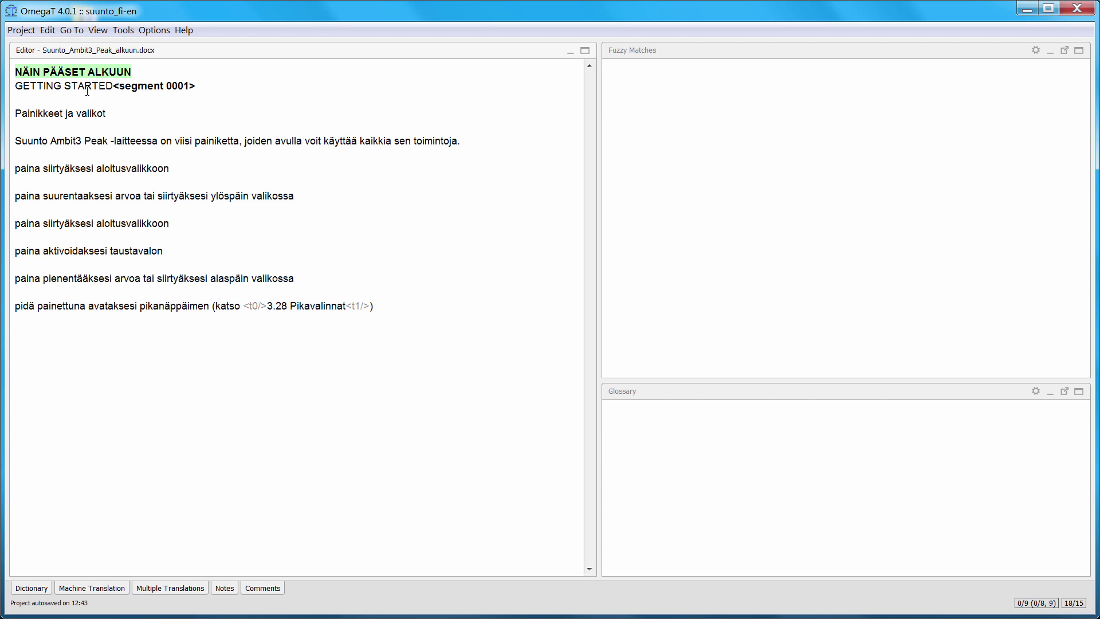
{"action": "left_click", "coordinate": [72, 30]}
{"action": "mouse_move", "coordinate": [92, 33]}
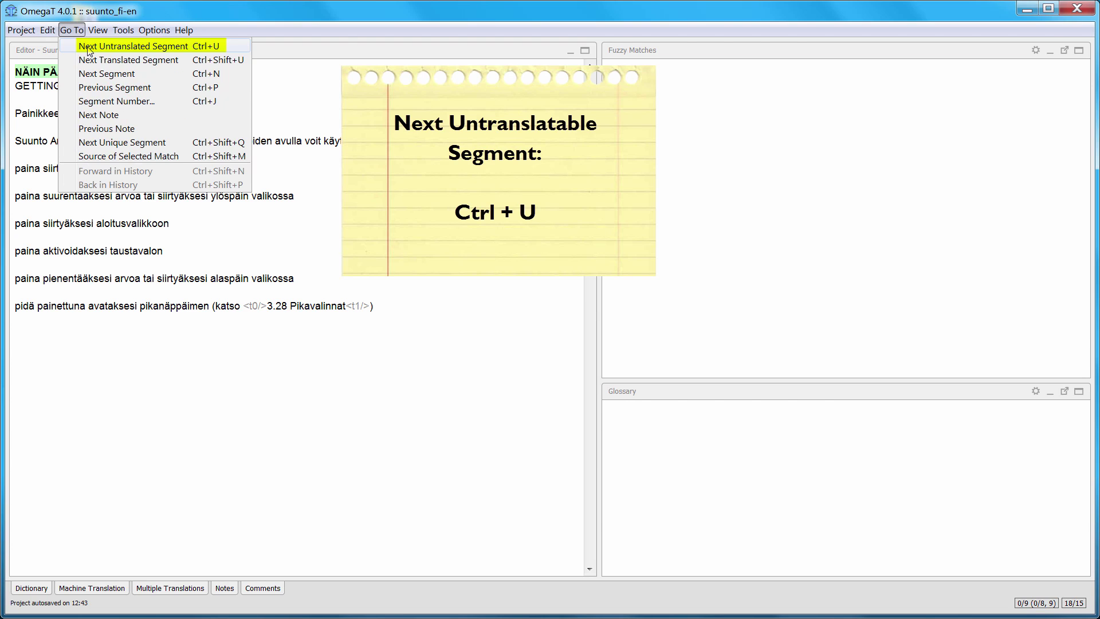
Translate 'Painikkeet ja valikot' as 'Buttons and menus' using the glossary terms button and menu
{"action": "left_click", "coordinate": [90, 48]}
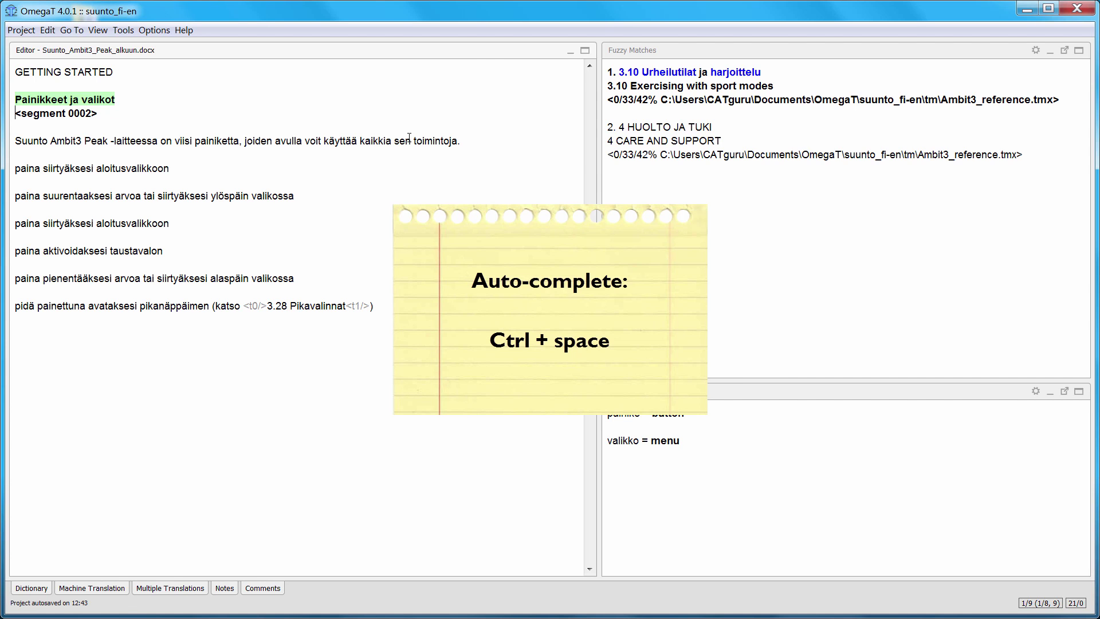
{"action": "key", "text": "ctrl+space"}
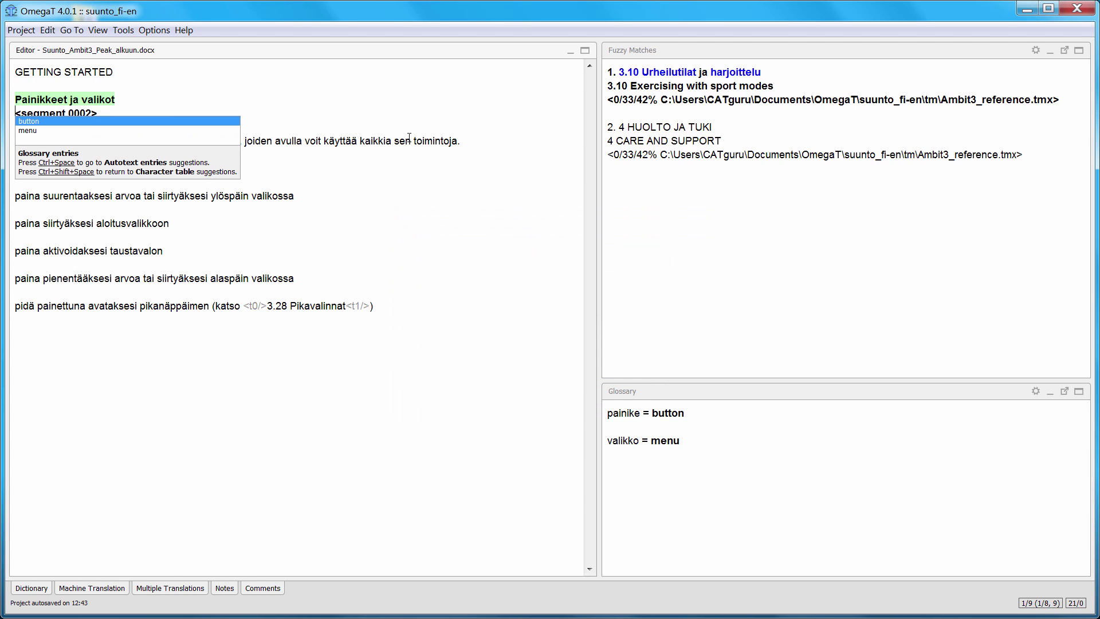
{"action": "key", "text": "Return"}
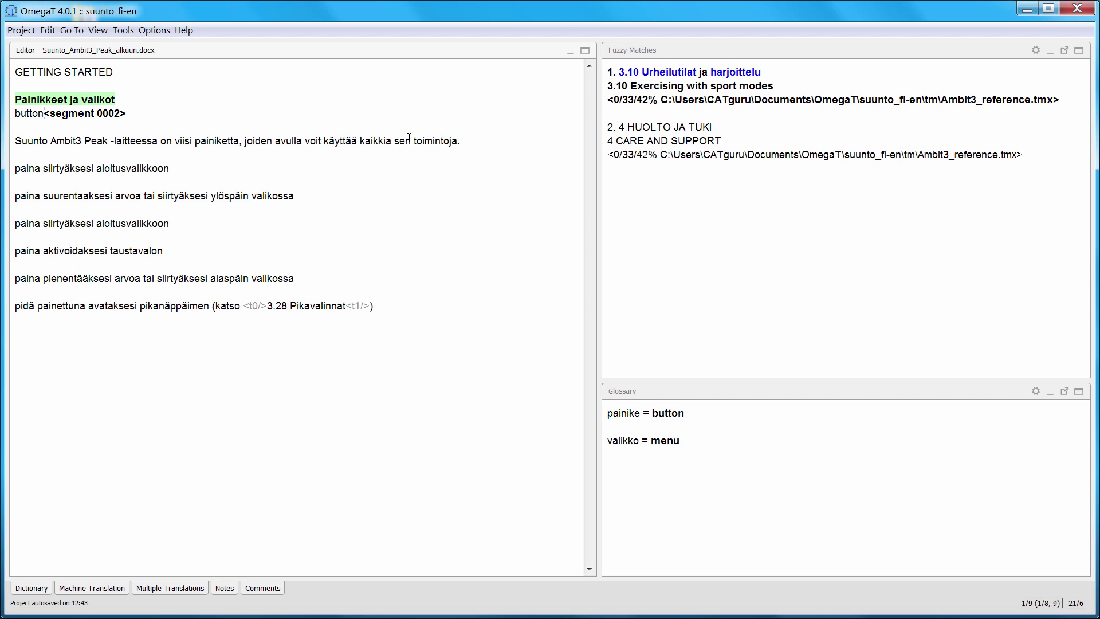
{"action": "type", "text": "s and"}
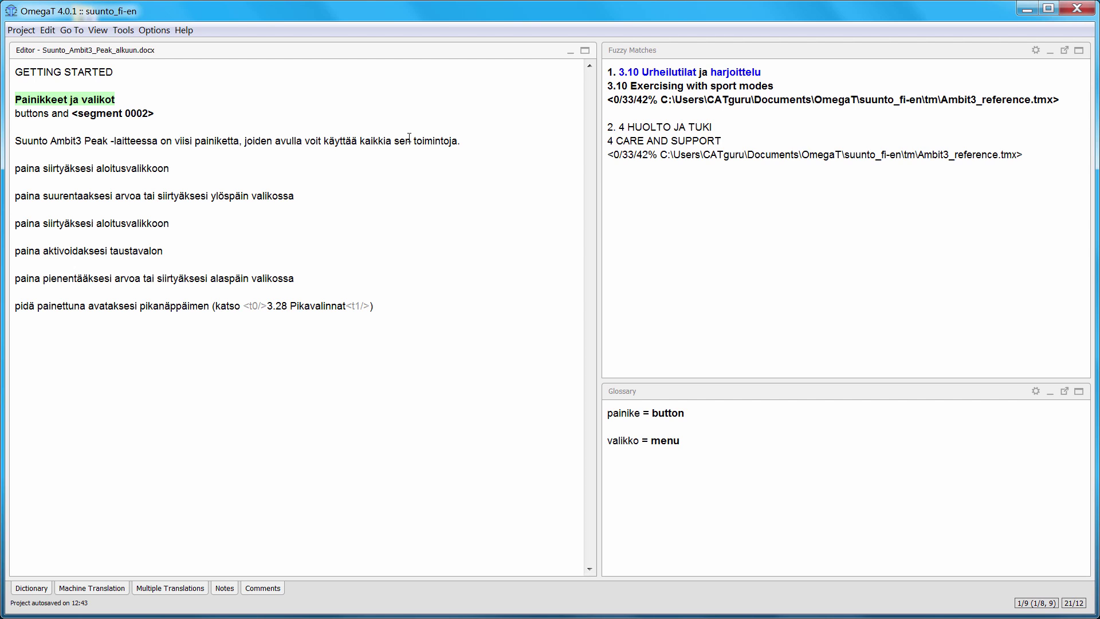
{"action": "key", "text": "ctrl+space"}
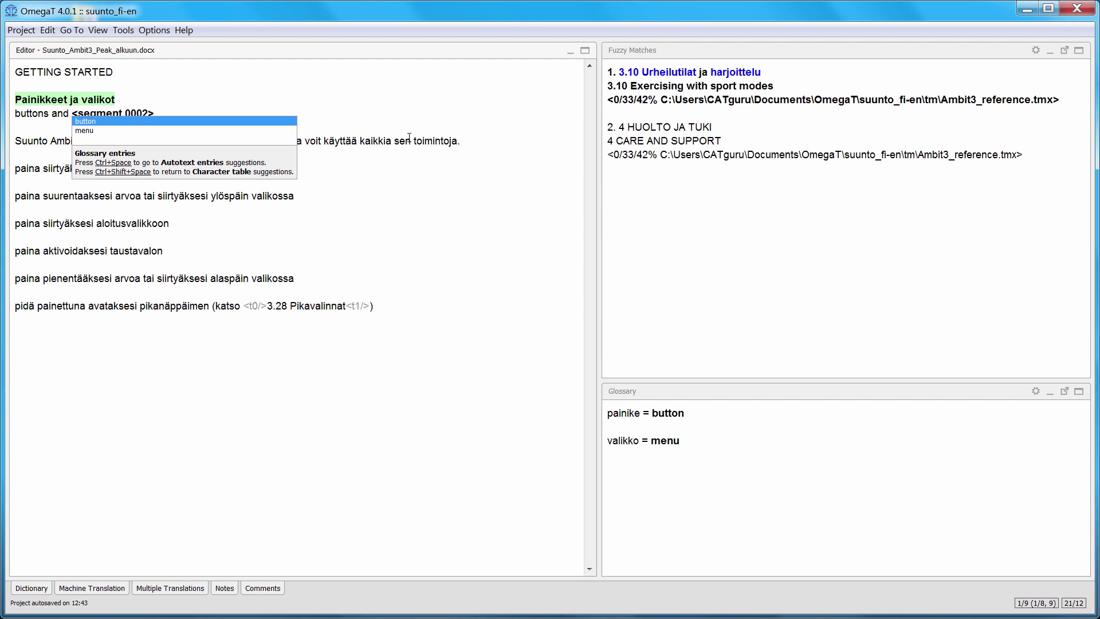
{"action": "key", "text": "Down"}
{"action": "key", "text": "Return"}
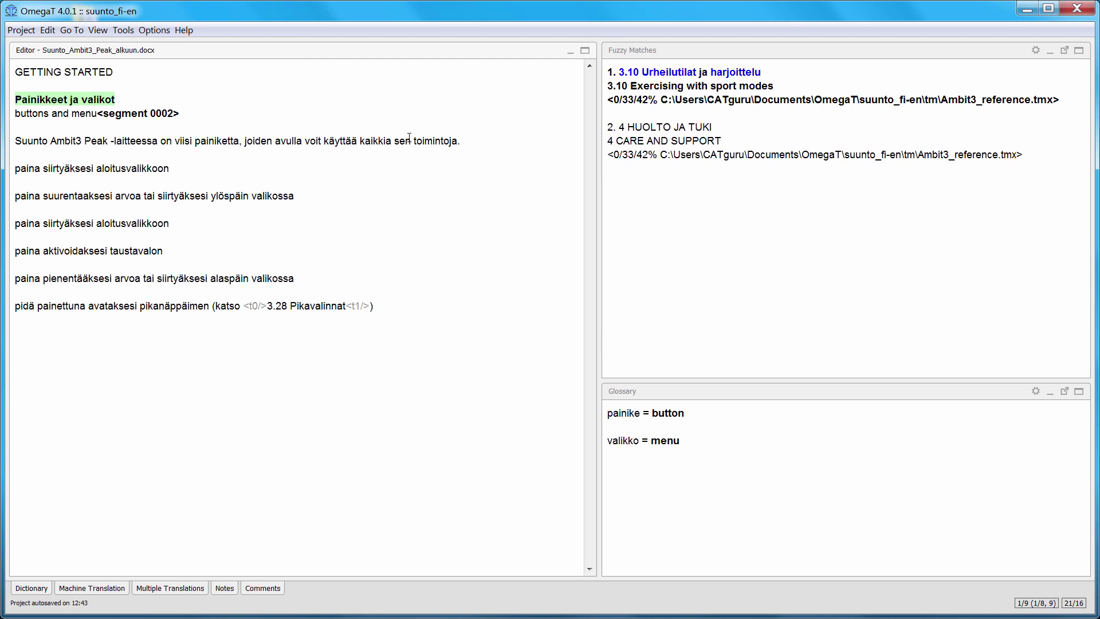
{"action": "type", "text": "s"}
{"action": "key", "text": "Left"}
{"action": "key", "text": "Left"}
{"action": "key", "text": "Left"}
{"action": "key", "text": "Left"}
{"action": "key", "text": "Left"}
{"action": "key", "text": "BackSpace"}
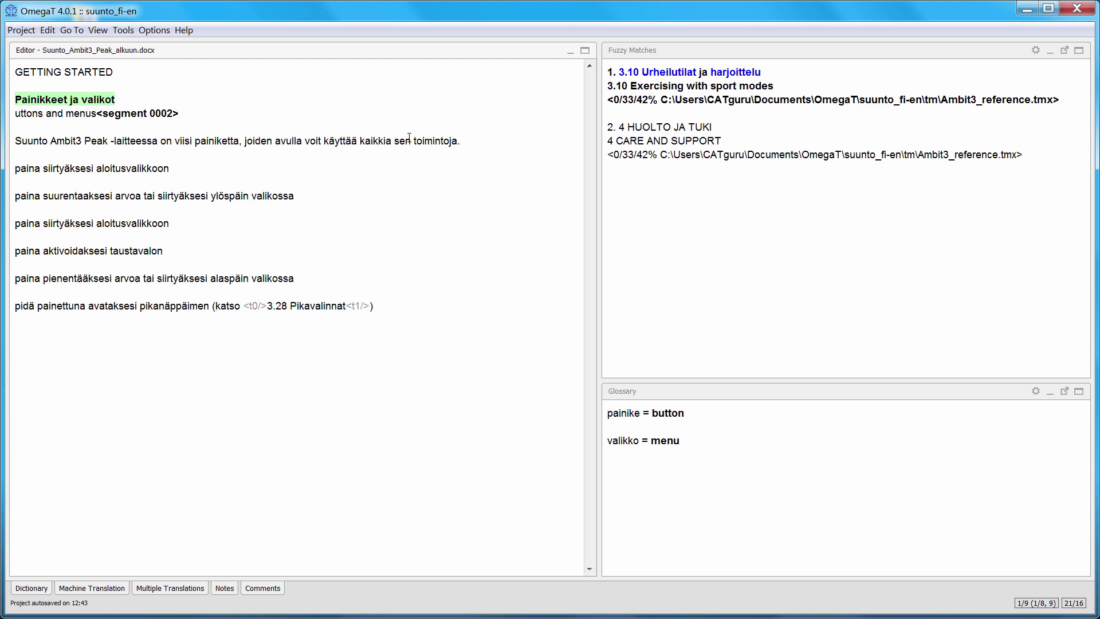
{"action": "type", "text": "B"}
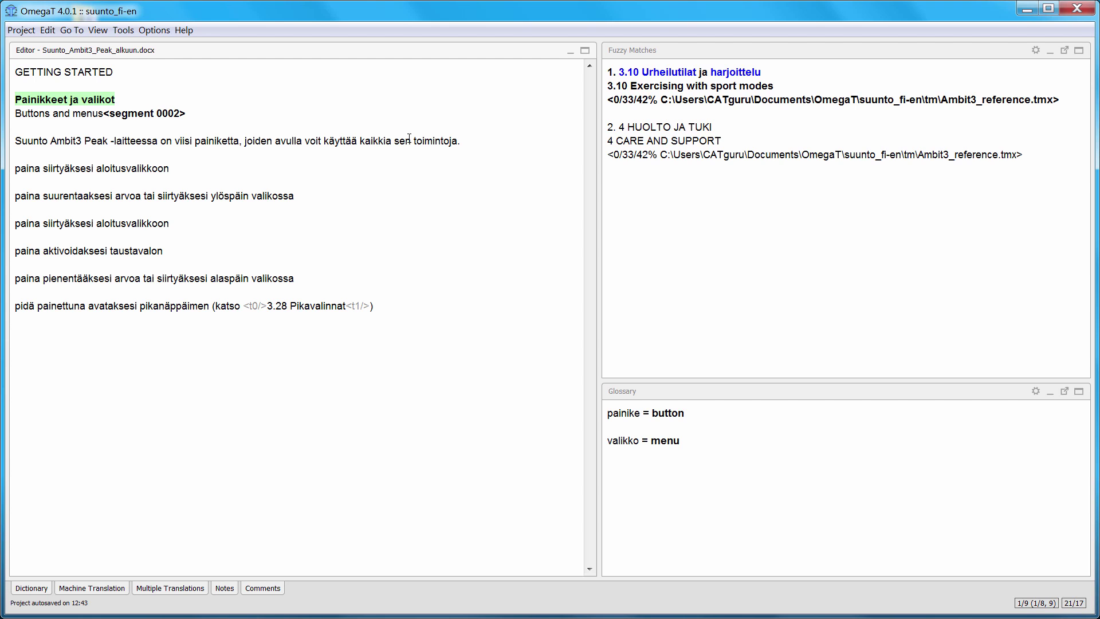
Translate segment three as 'Suunto Ambit3 Peak has five buttons which allow you to access all the features.'
{"action": "key", "text": "Return"}
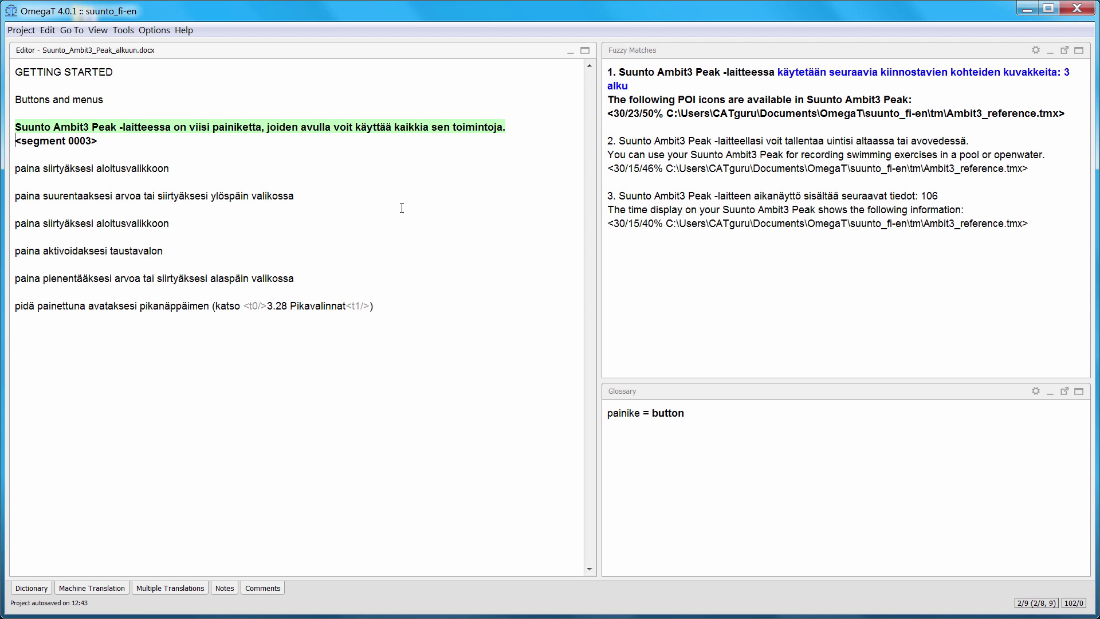
{"action": "type", "text": "Suunto Ambit3 Peak has five buttons which allow you to access all the features."}
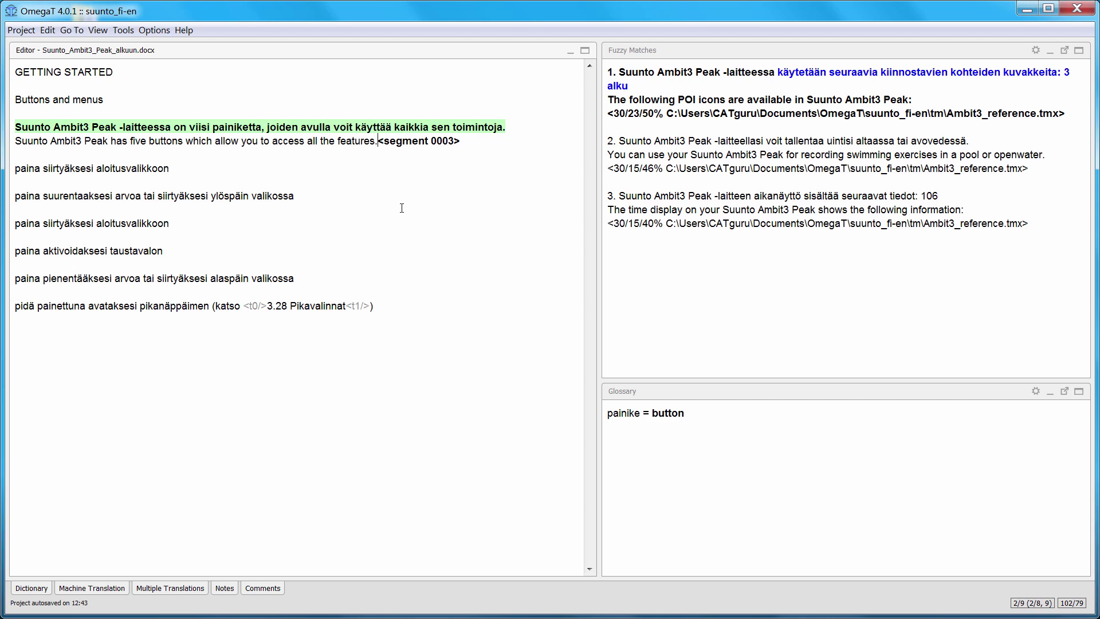
{"action": "key", "text": "Return"}
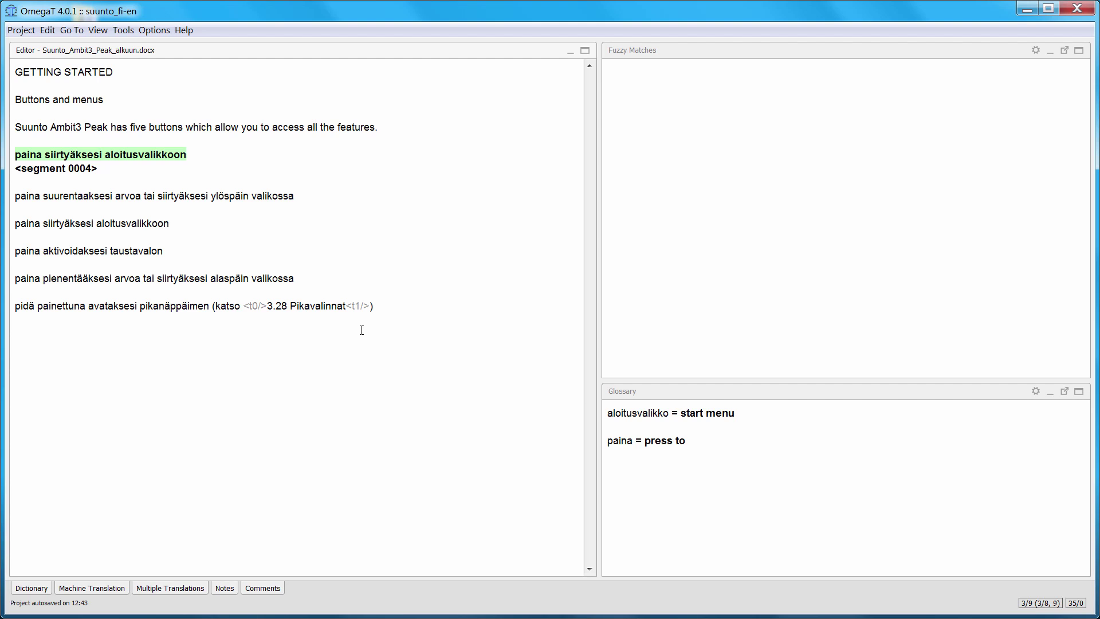
Translate segment four as 'press to access the start menu' using glossary terms
{"action": "key", "text": "ctrl+space"}
{"action": "key", "text": "Down"}
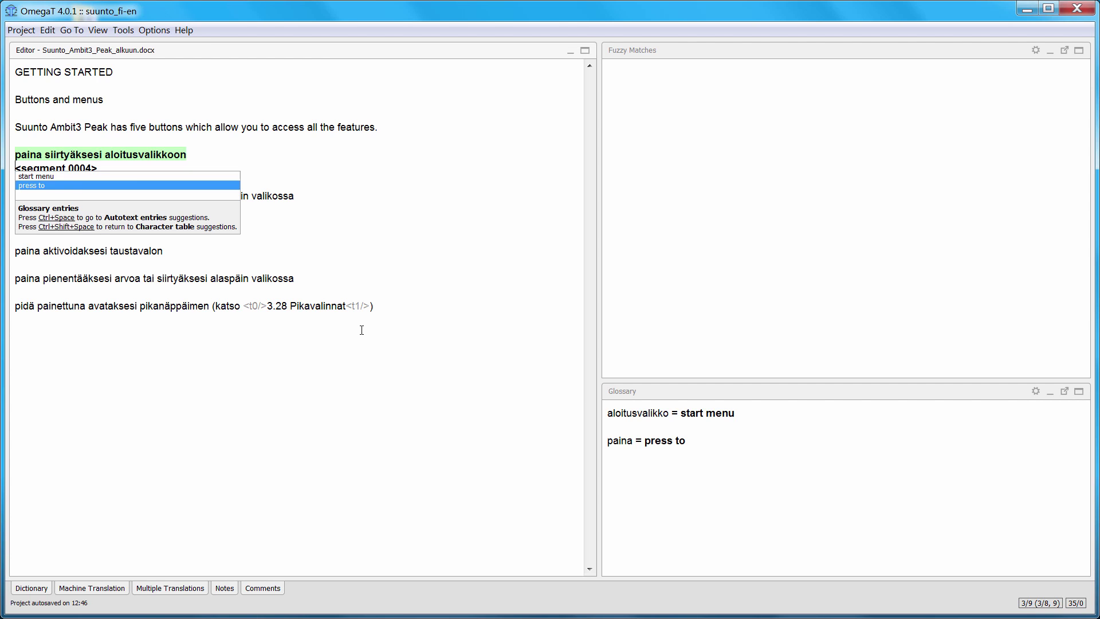
{"action": "key", "text": "Return"}
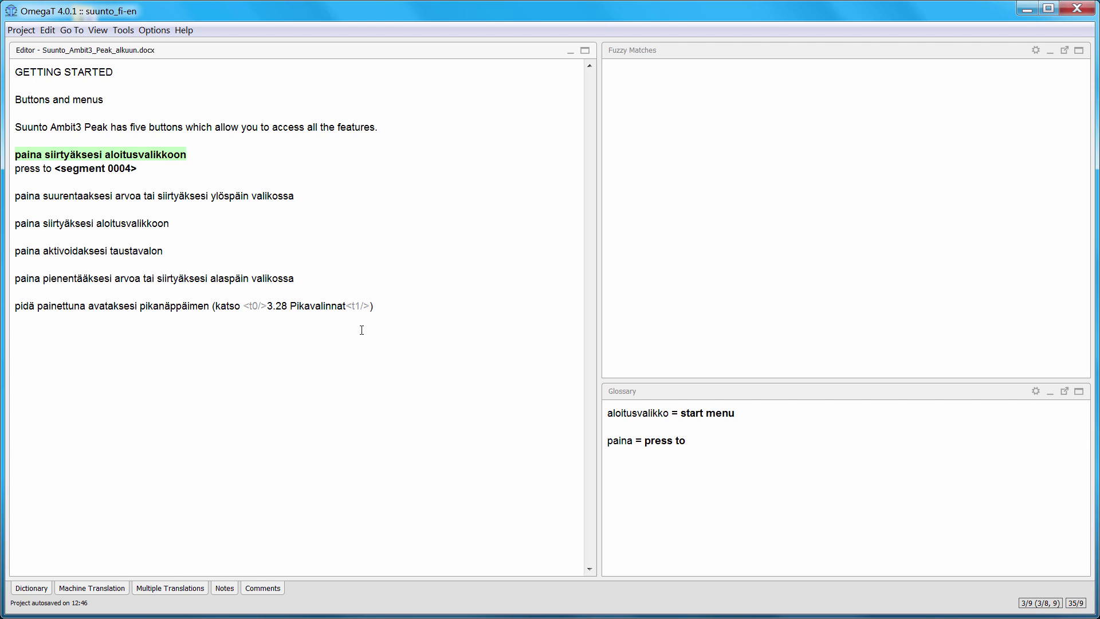
{"action": "type", "text": "access the"}
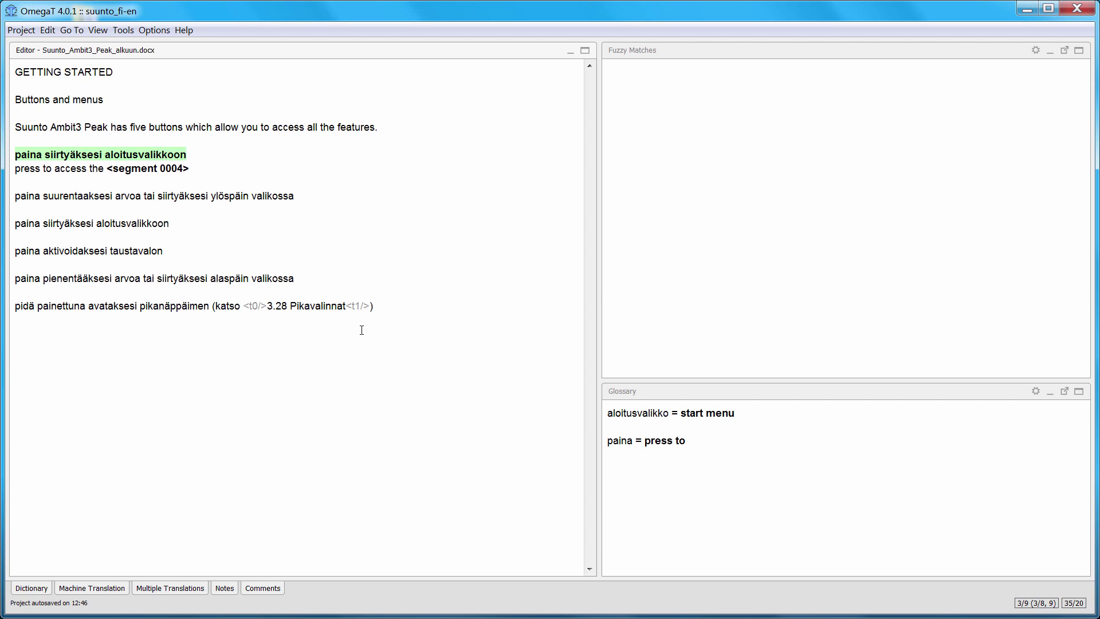
{"action": "key", "text": "ctrl+space"}
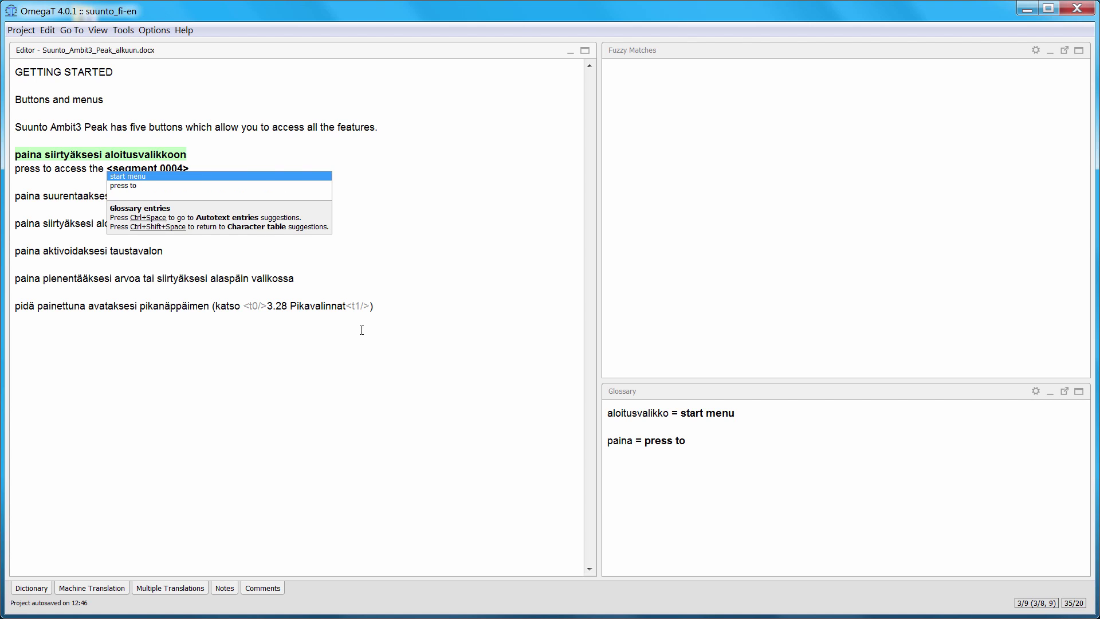
{"action": "key", "text": "Return"}
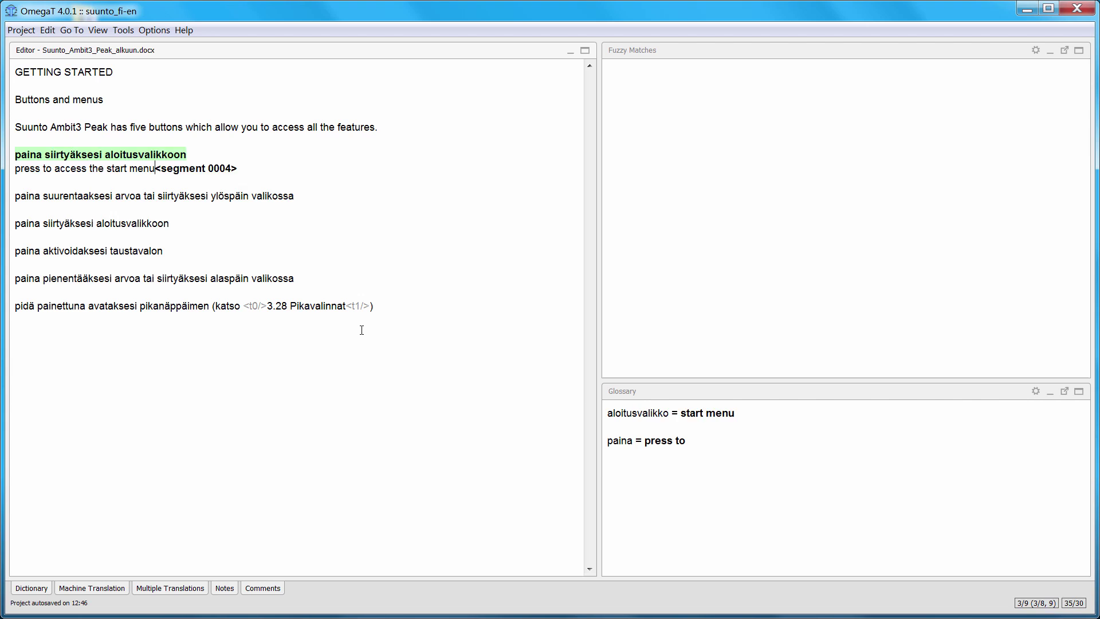
{"action": "key", "text": "Return"}
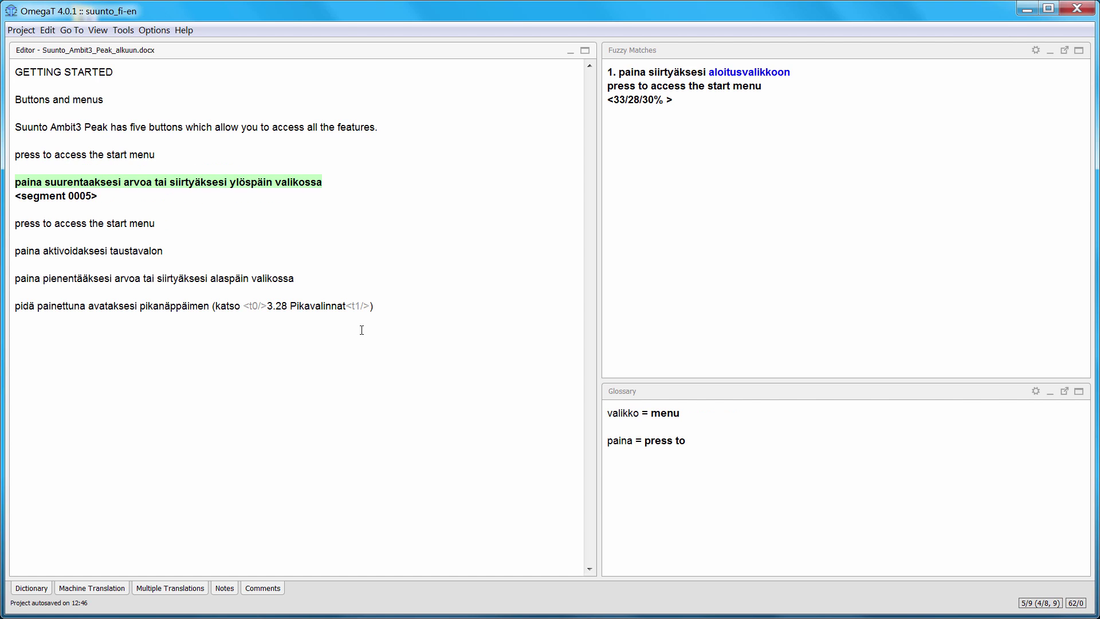
Translate segment five as 'press to increase a value or move up in the menu'
{"action": "key", "text": "ctrl+space"}
{"action": "key", "text": "Down"}
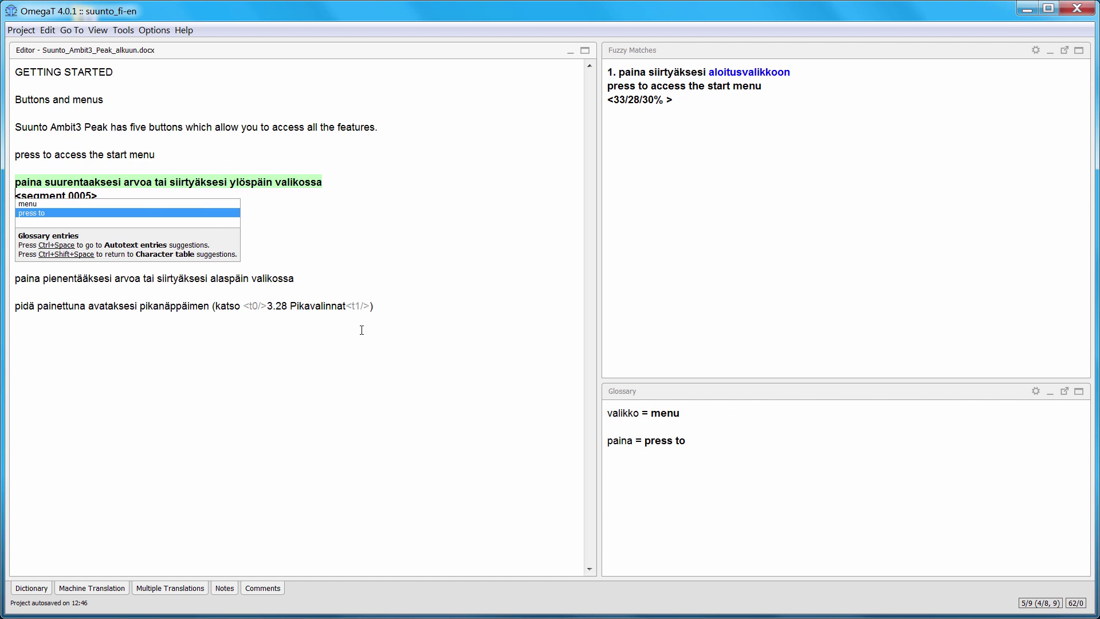
{"action": "key", "text": "Return"}
{"action": "type", "text": "increase a value or move up in the"}
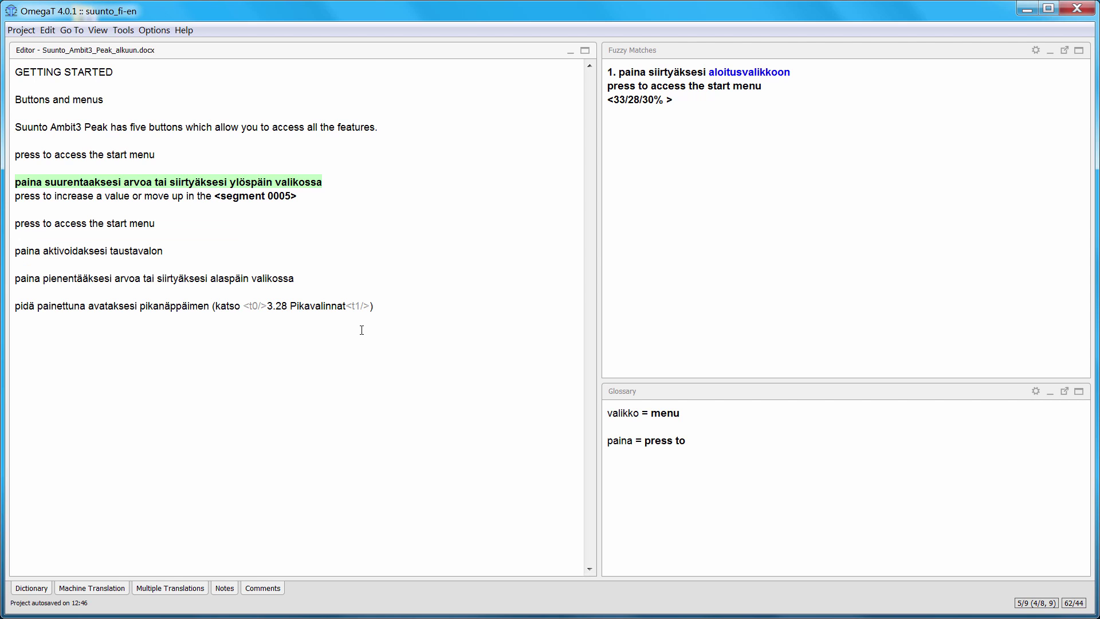
{"action": "key", "text": "ctrl+space"}
{"action": "key", "text": "Return"}
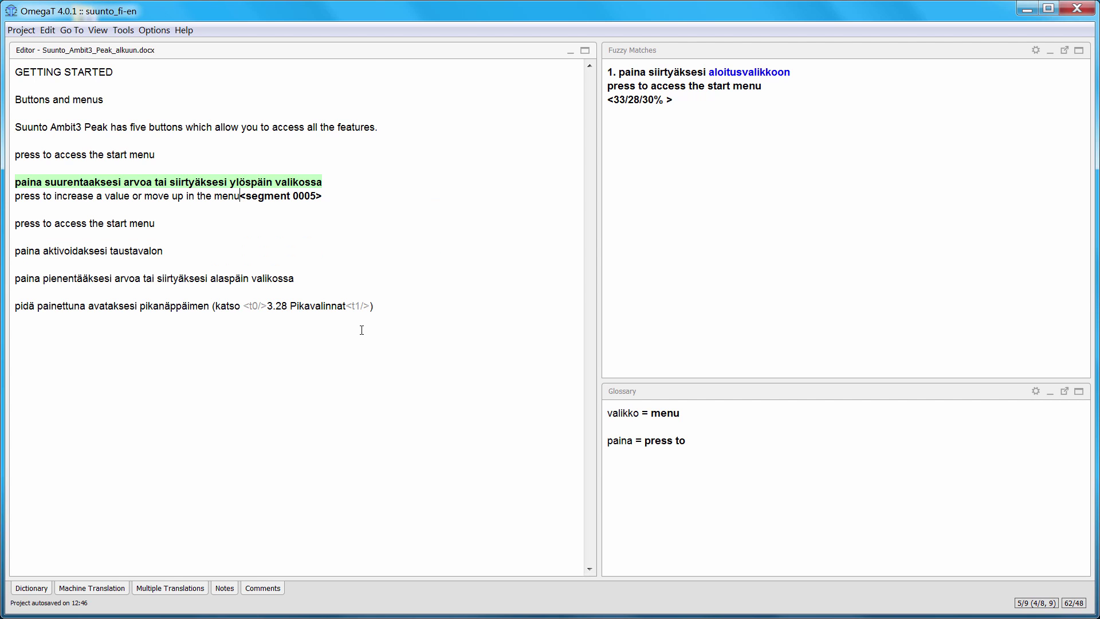
{"action": "key", "text": "ctrl+u"}
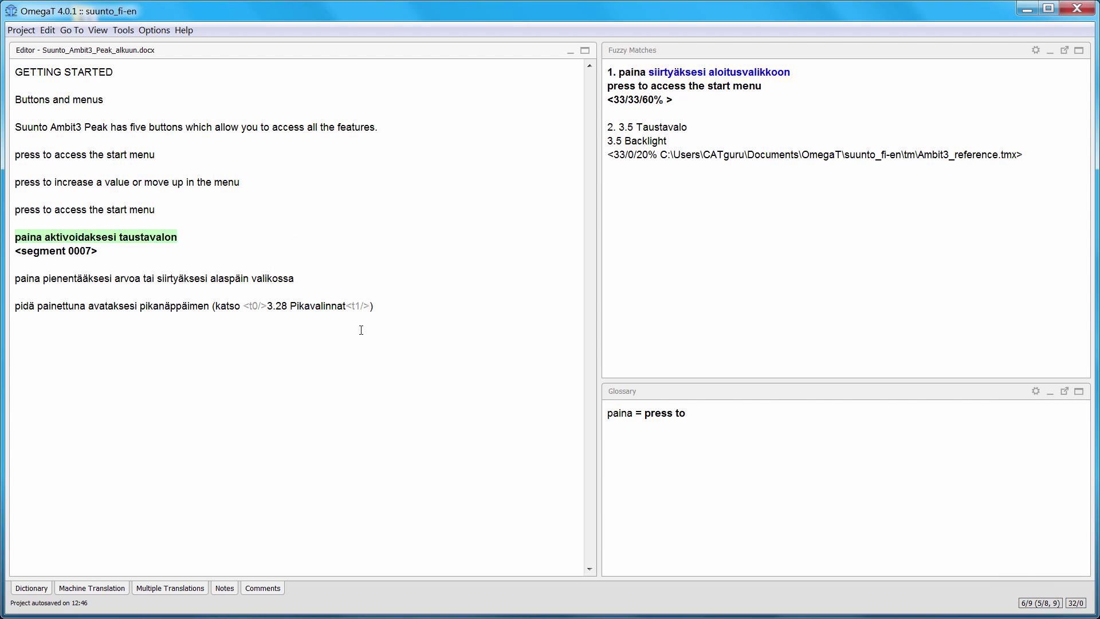
Begin segment seven with 'press to activate the'
{"action": "key", "text": "ctrl+space"}
{"action": "key", "text": "Return"}
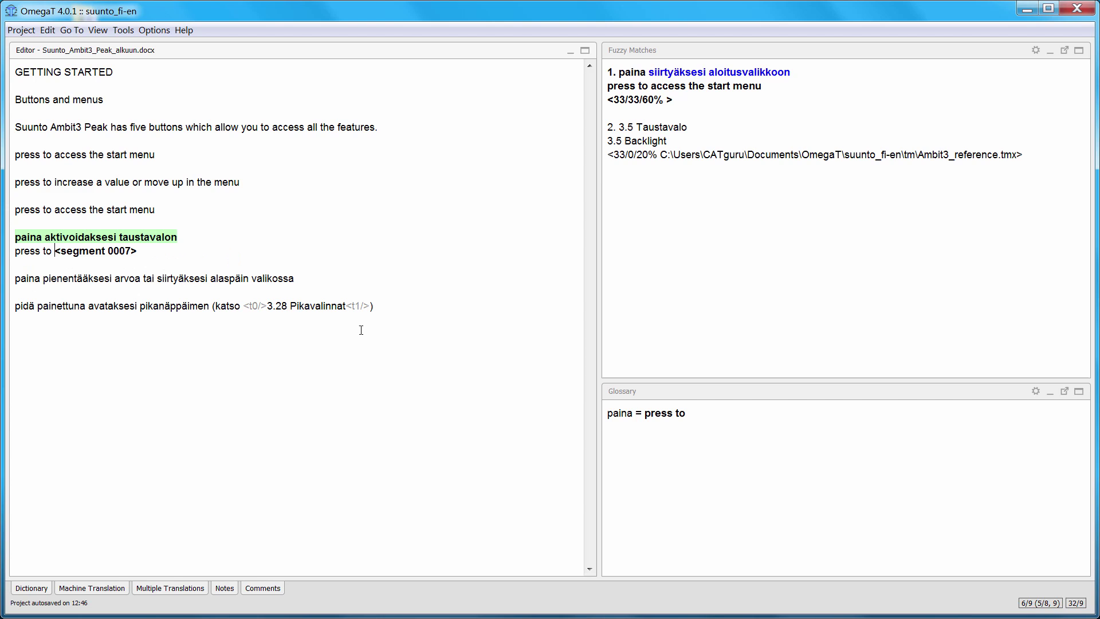
{"action": "type", "text": "activate the"}
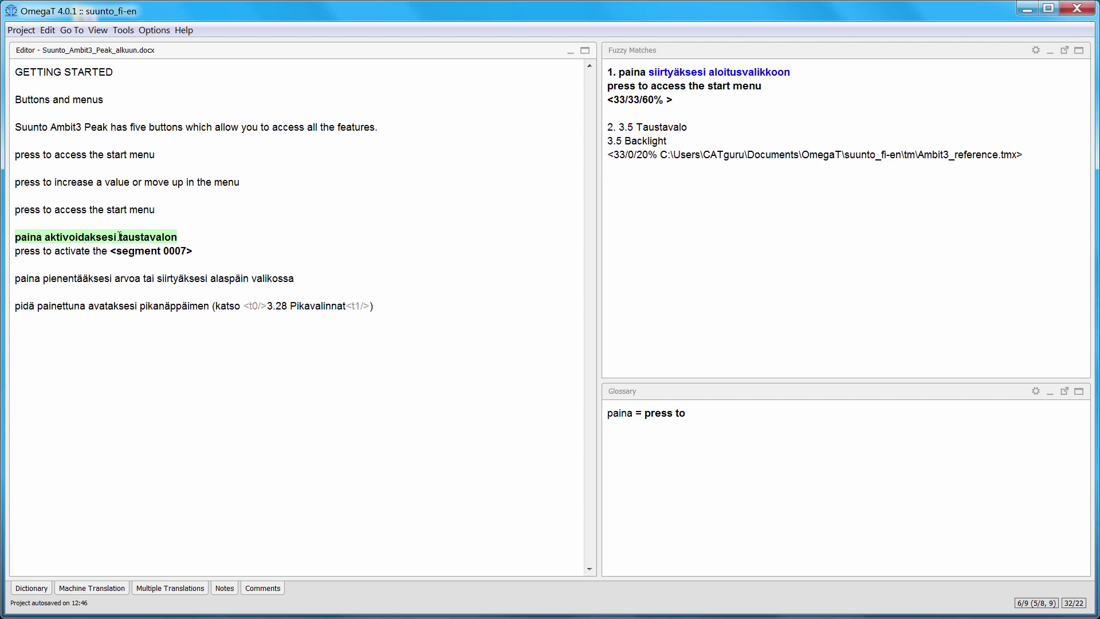
Select 'taustavalo' in segment 7's source and open a Text Search for it with Ctrl+F
{"action": "left_click_drag", "start_coordinate": [120, 235], "coordinate": [170, 230]}
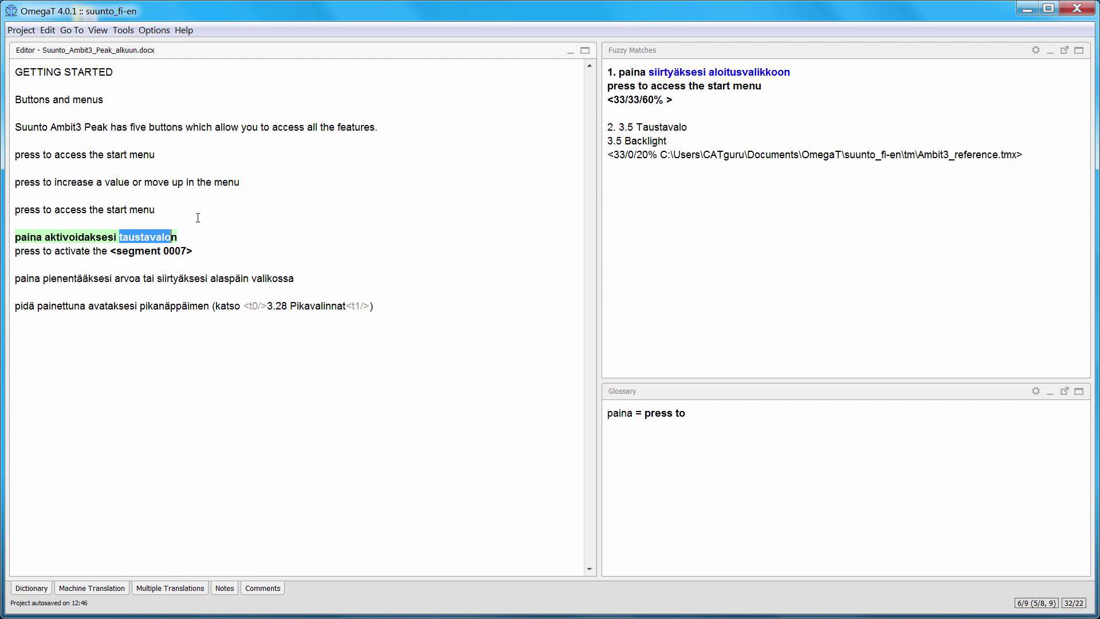
{"action": "left_click", "coordinate": [49, 31]}
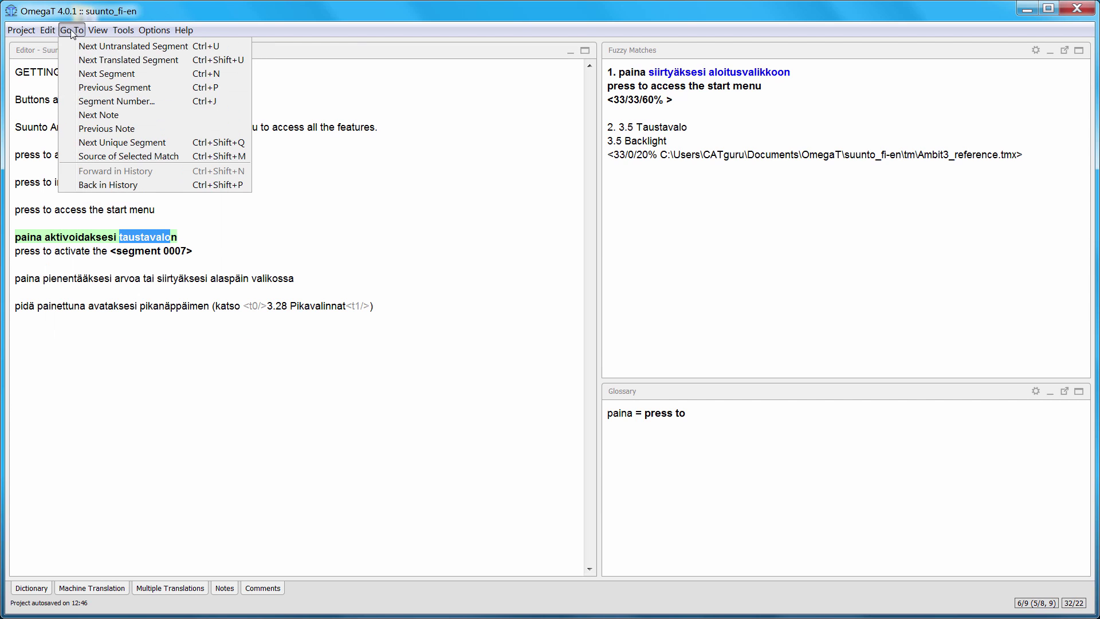
{"action": "left_click", "coordinate": [117, 107]}
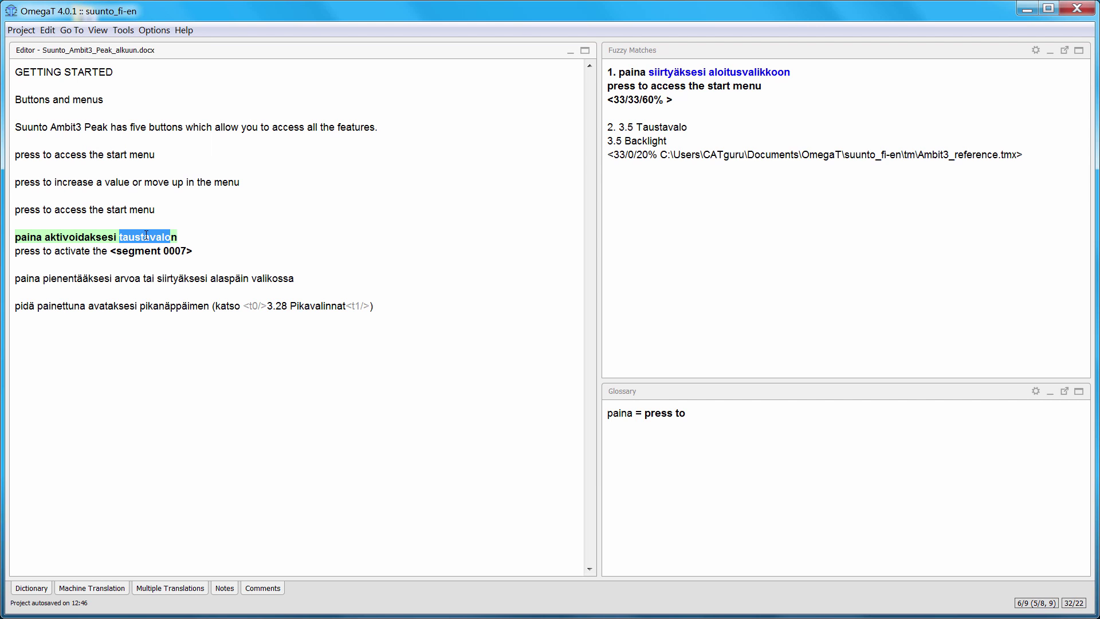
{"action": "right_click", "coordinate": [154, 235]}
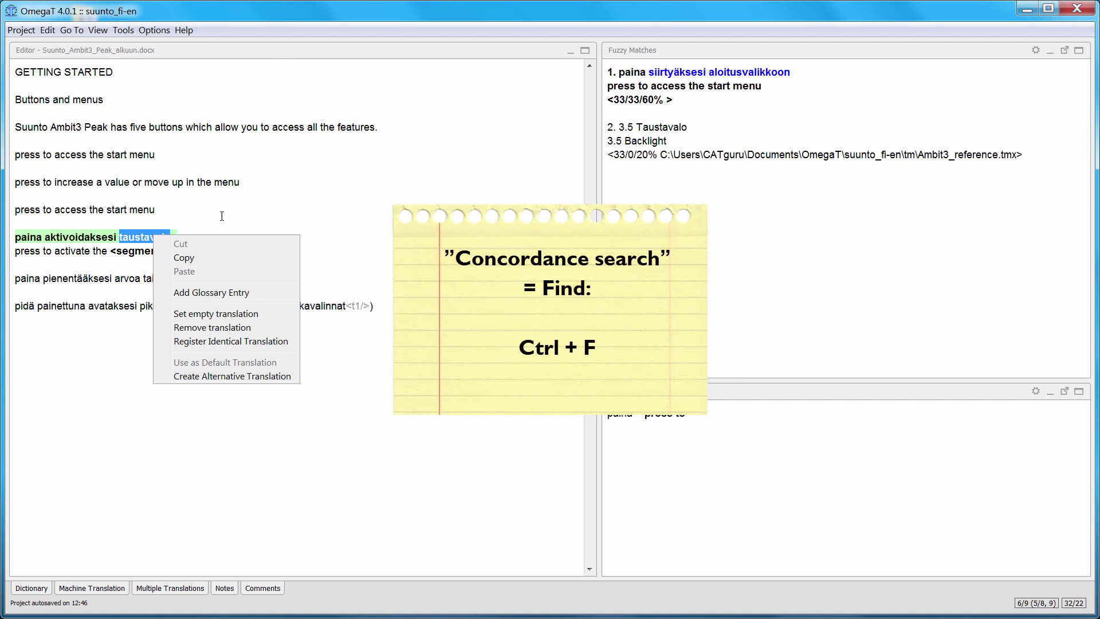
{"action": "left_click", "coordinate": [263, 22]}
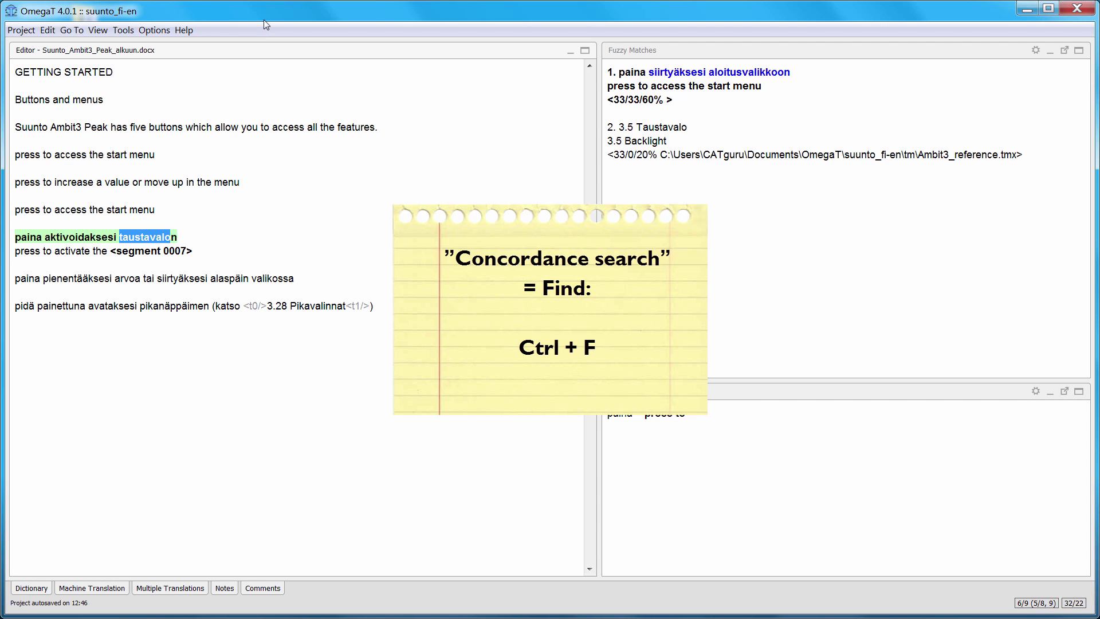
{"action": "key", "text": "ctrl+f"}
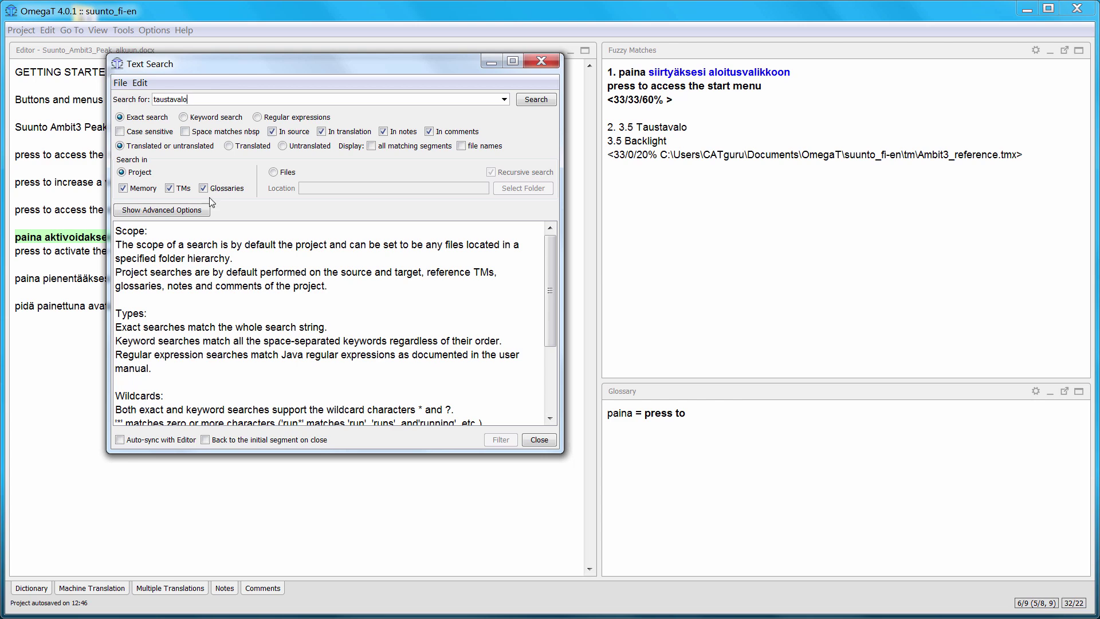
Copy 'backlight' from the earlier translation in the search results and paste it to complete 'press to activate the backlight'
{"action": "left_click", "coordinate": [533, 101]}
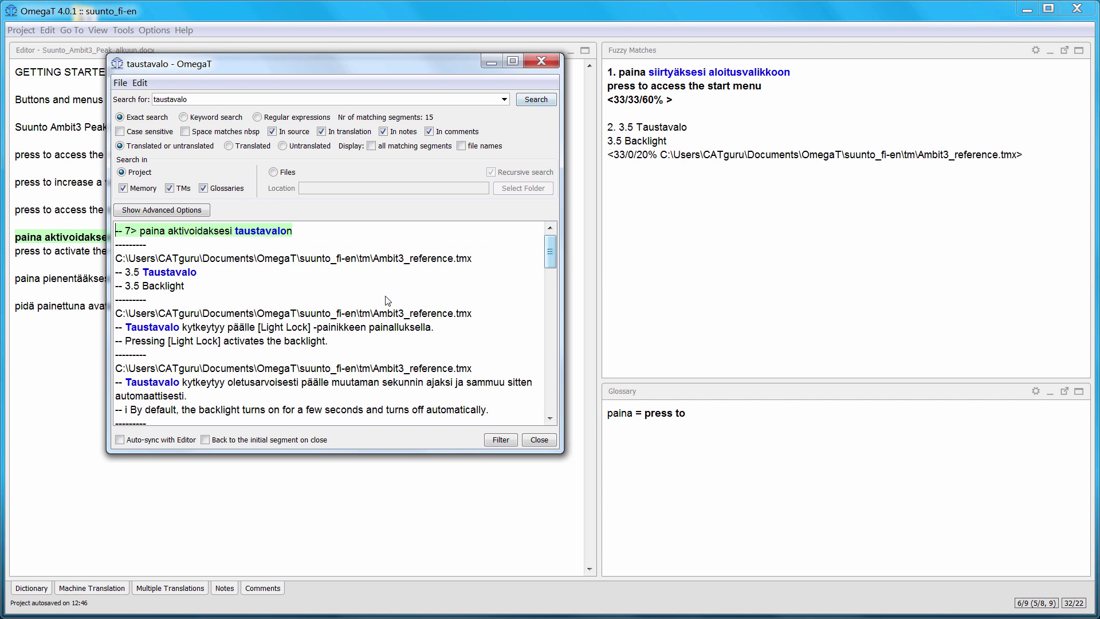
{"action": "left_click_drag", "start_coordinate": [473, 455], "coordinate": [473, 539]}
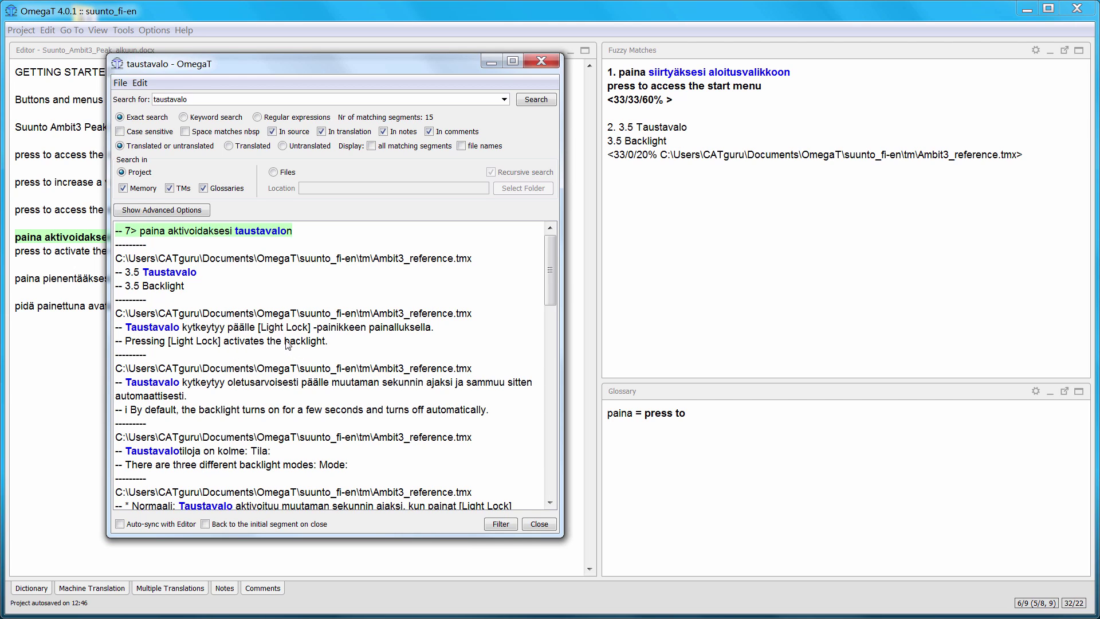
{"action": "left_click_drag", "start_coordinate": [284, 344], "coordinate": [323, 347]}
{"action": "key", "text": "ctrl+c"}
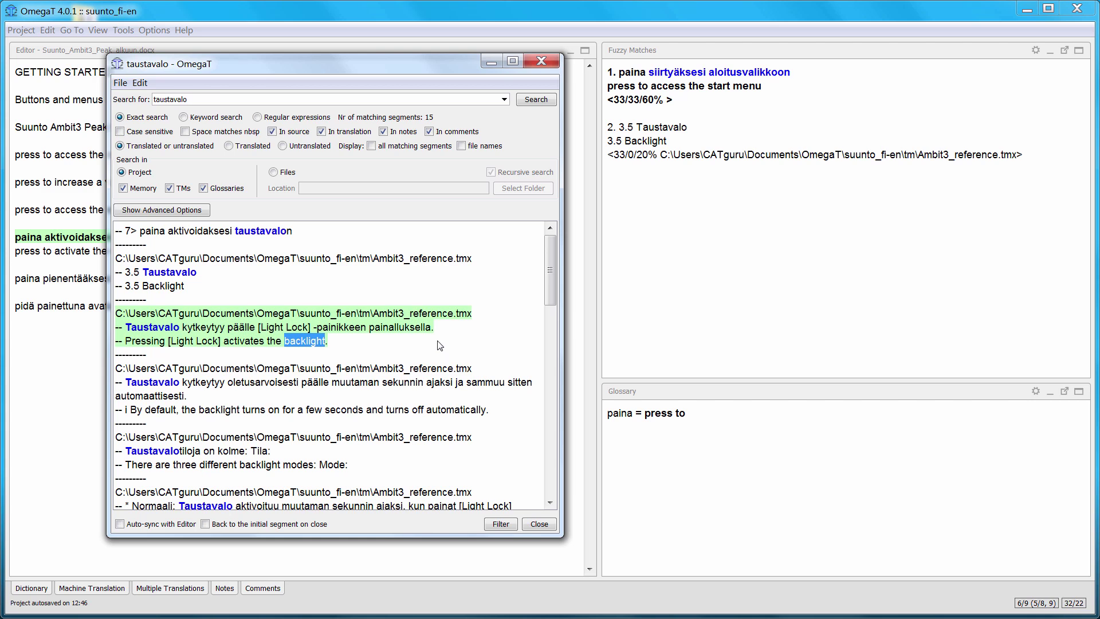
{"action": "left_click", "coordinate": [539, 523]}
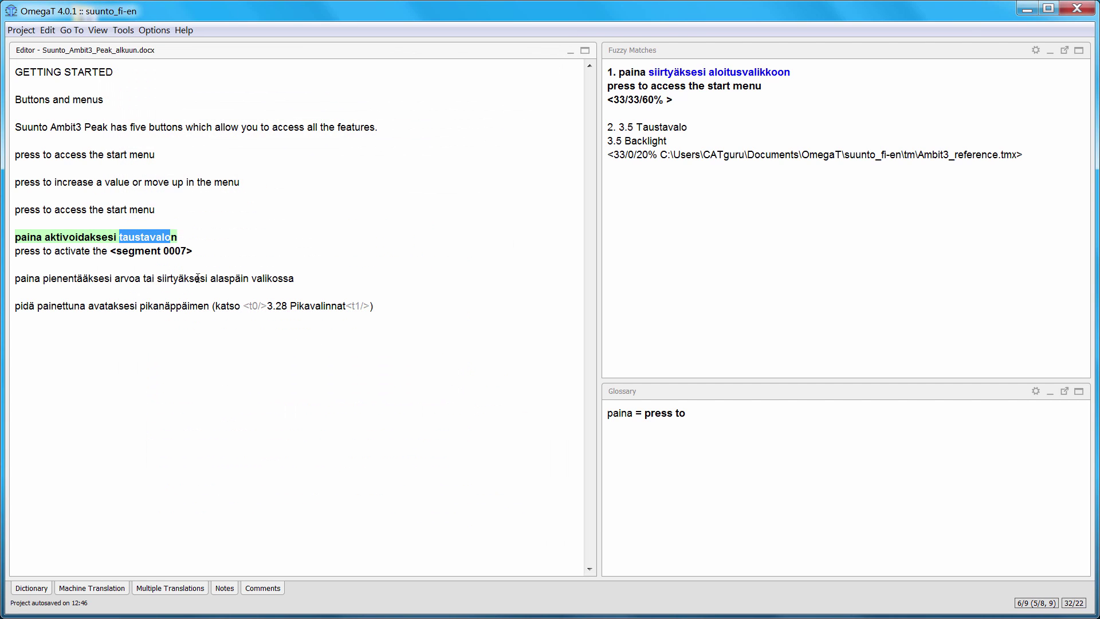
{"action": "left_click", "coordinate": [112, 251]}
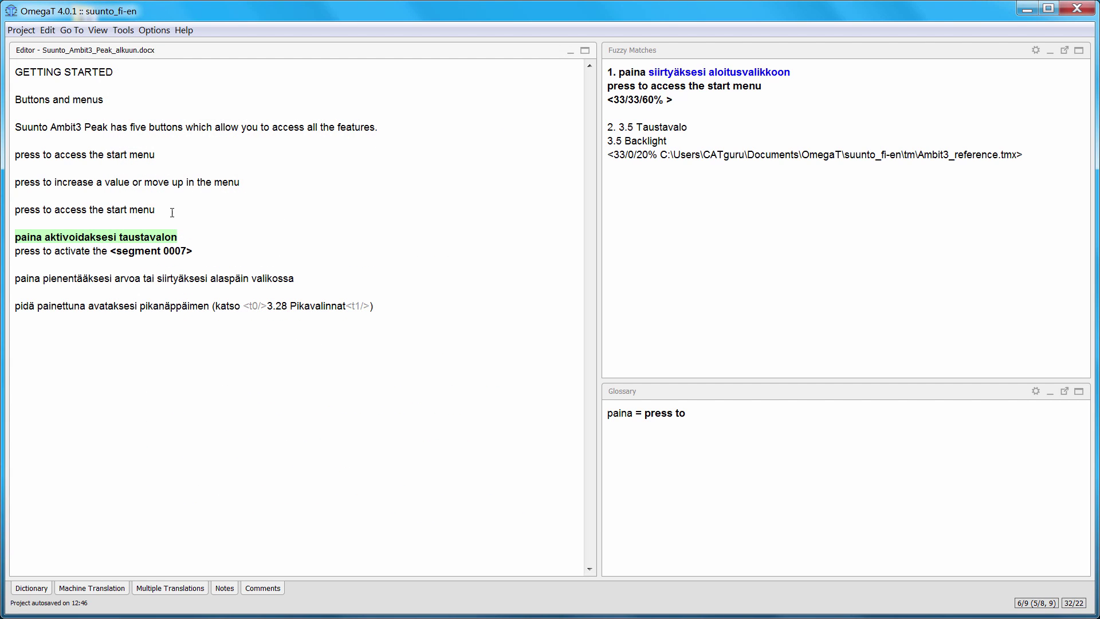
{"action": "key", "text": "ctrl+v"}
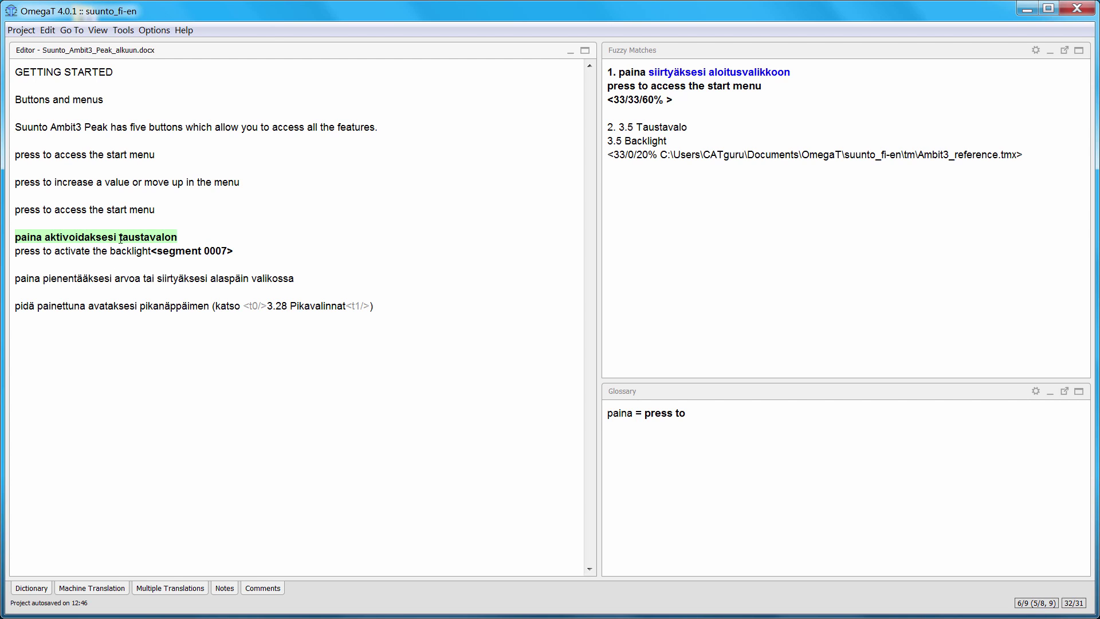
Create the glossary entry taustavalo = backlight using Edit > Create Glossary Entry
{"action": "left_click_drag", "start_coordinate": [120, 235], "coordinate": [171, 237]}
{"action": "left_click", "coordinate": [50, 30]}
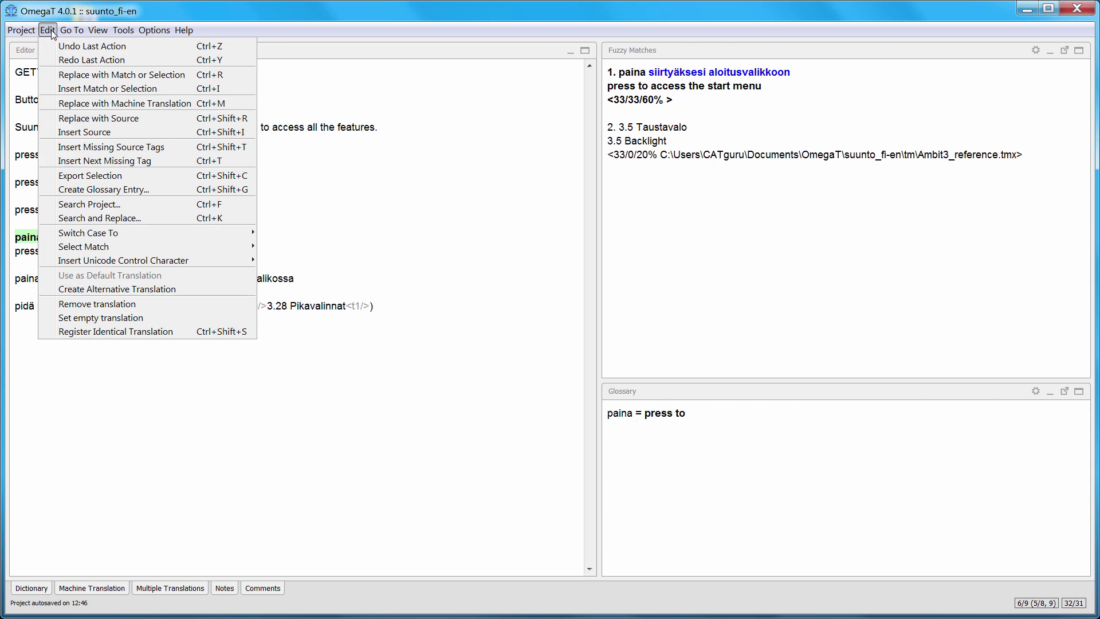
{"action": "left_click", "coordinate": [121, 194]}
{"action": "left_click_drag", "start_coordinate": [529, 235], "coordinate": [421, 158]}
{"action": "left_click", "coordinate": [137, 250]}
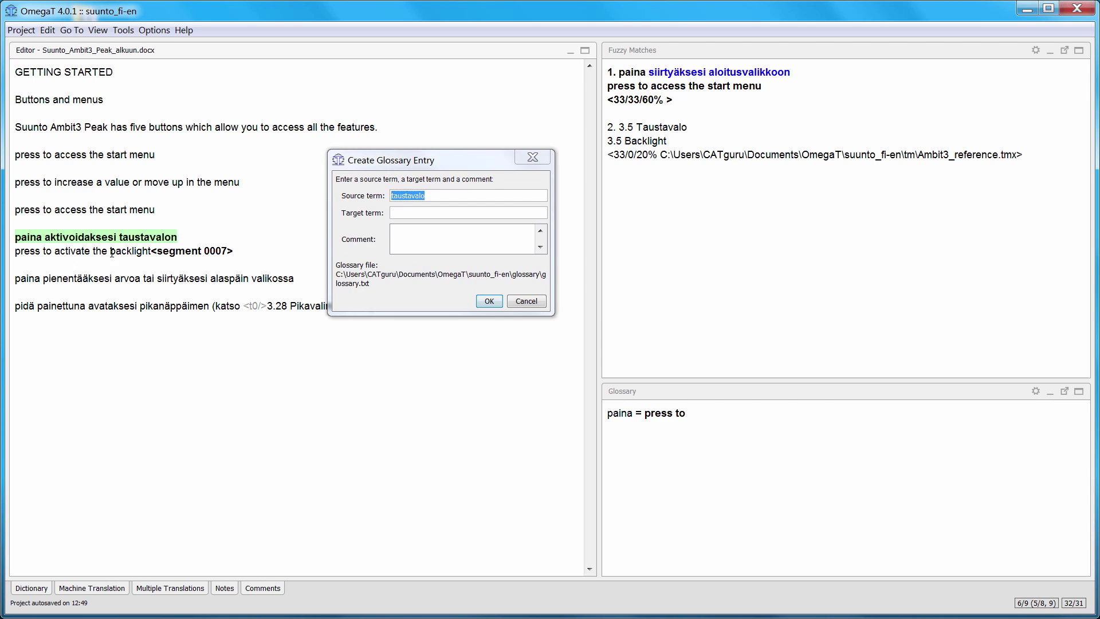
{"action": "left_click_drag", "start_coordinate": [110, 251], "coordinate": [153, 256]}
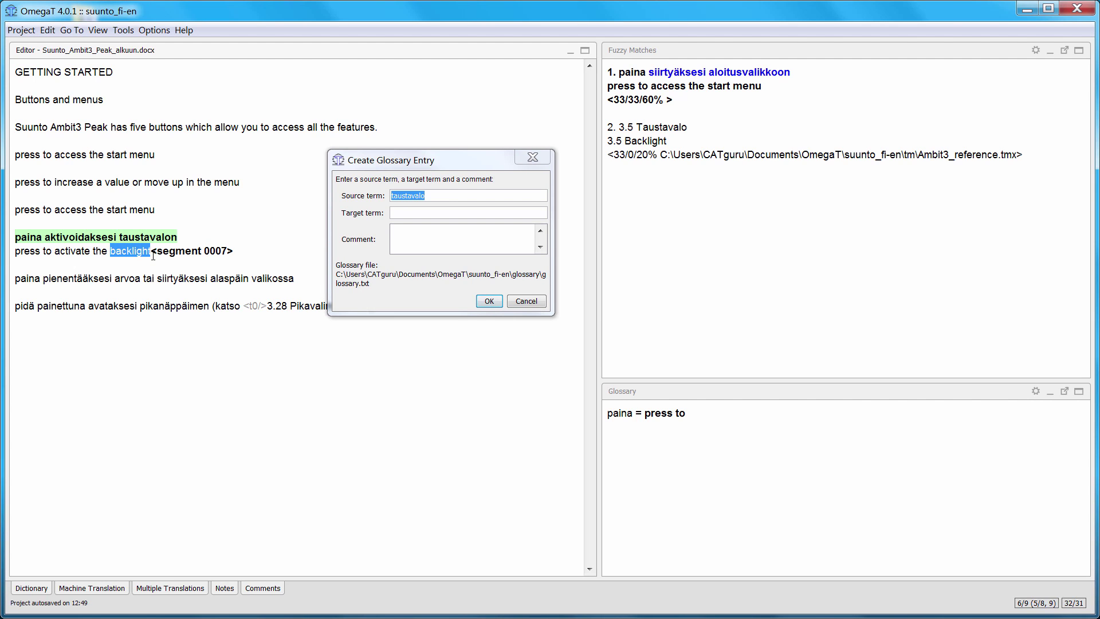
{"action": "key", "text": "ctrl+shift+g"}
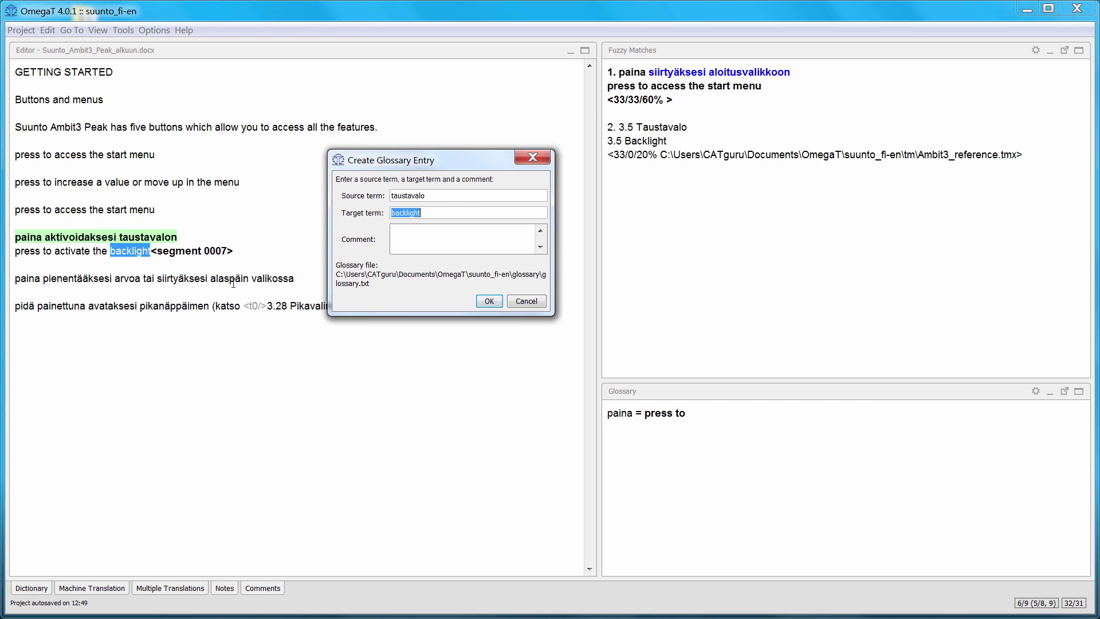
{"action": "left_click", "coordinate": [490, 301]}
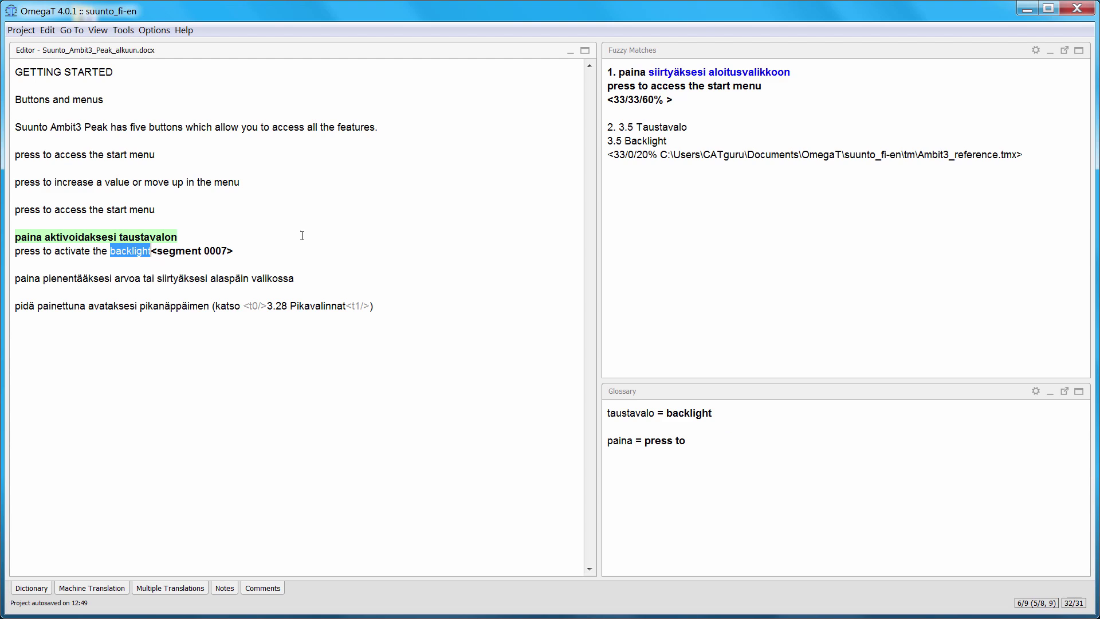
Confirm segment 7's translation and advance to segment 8
{"action": "key", "text": "Return"}
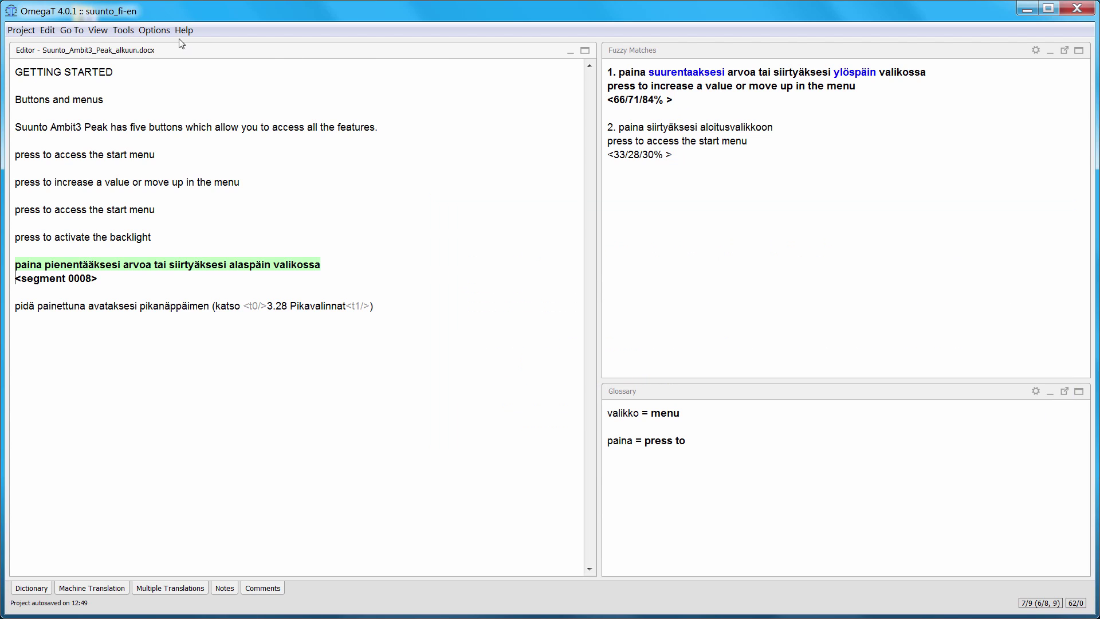
Insert the fuzzy match into segment 8, changing 'increase' to 'decrease' and 'up' to 'down'
{"action": "left_click", "coordinate": [48, 31]}
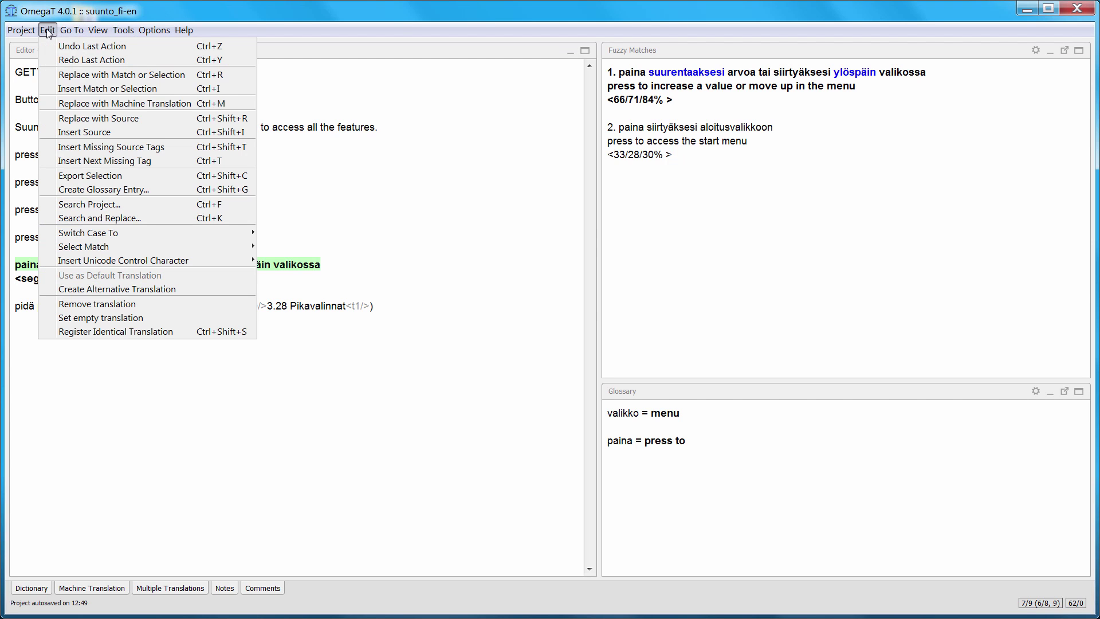
{"action": "left_click", "coordinate": [90, 92]}
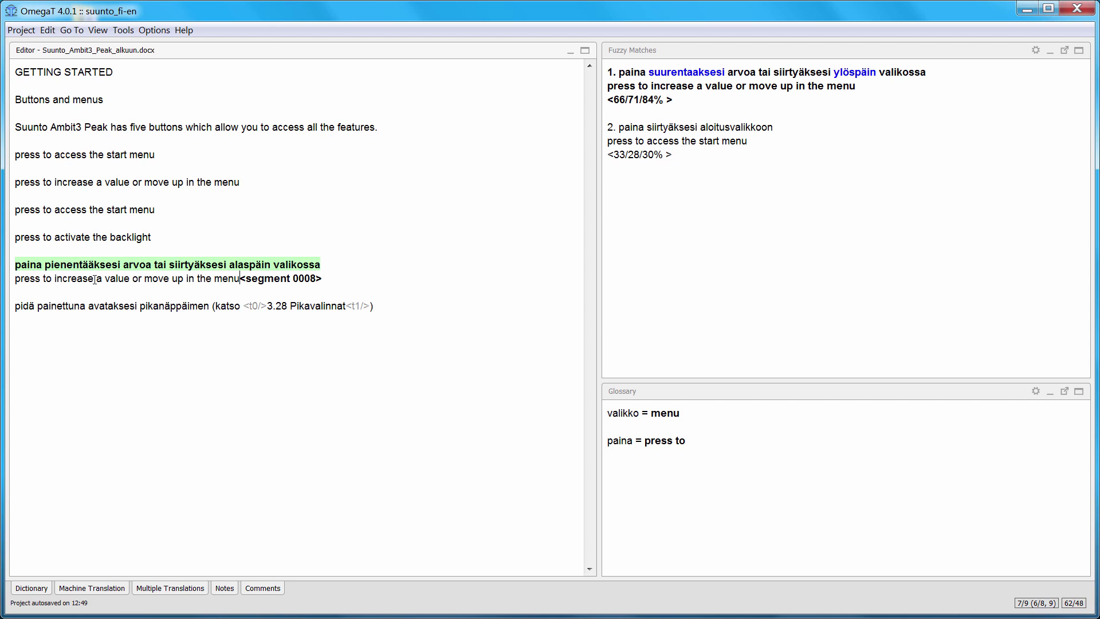
{"action": "left_click", "coordinate": [63, 279]}
{"action": "key", "text": "BackSpace"}
{"action": "key", "text": "BackSpace"}
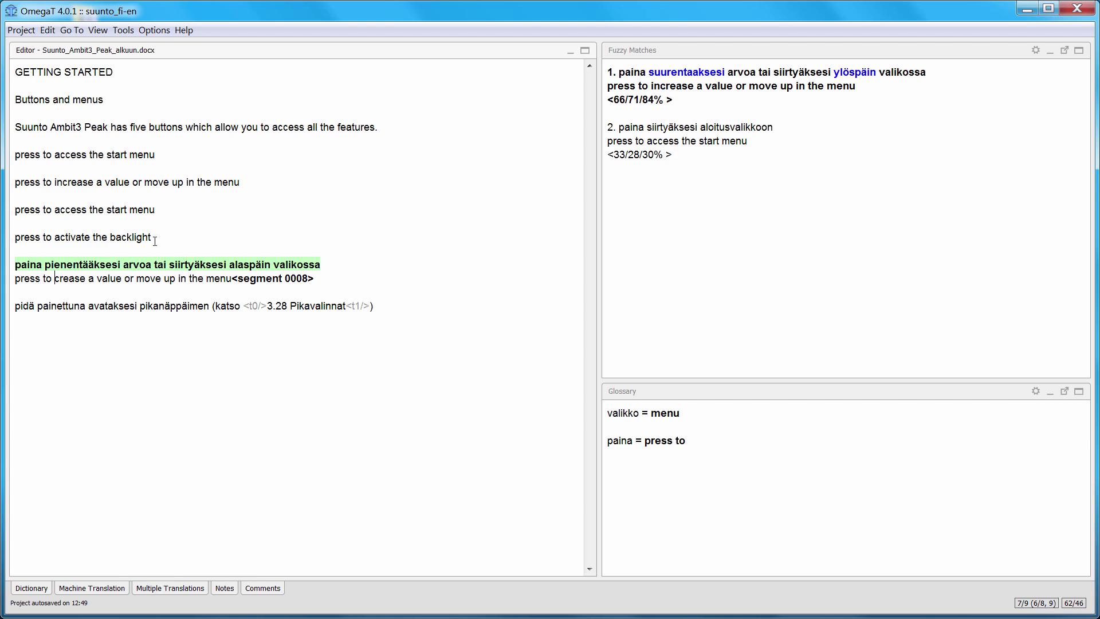
{"action": "type", "text": "de"}
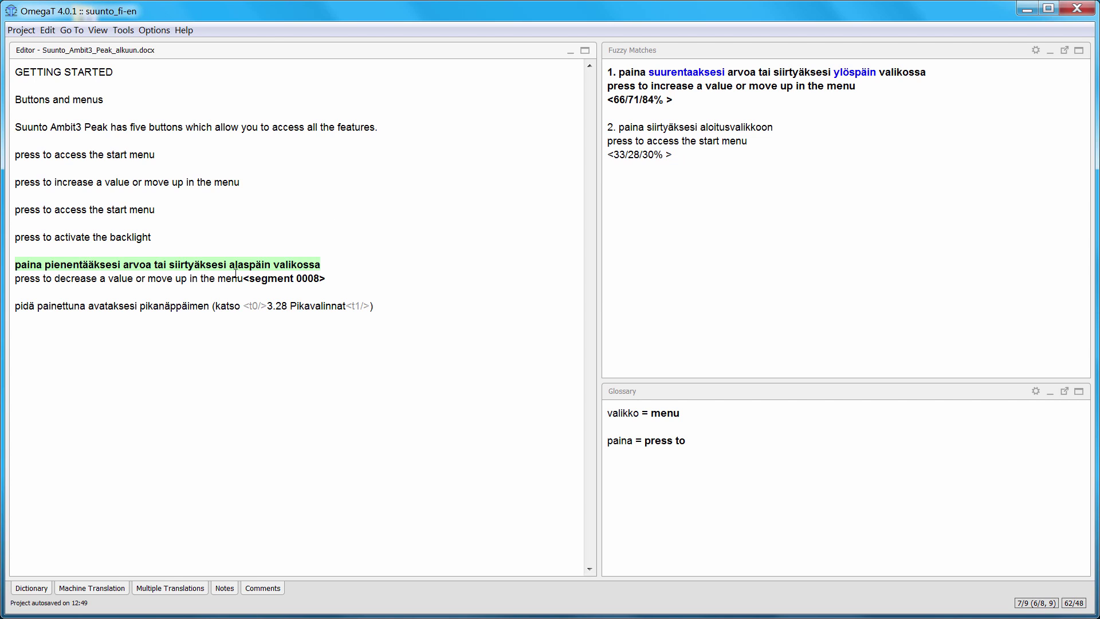
{"action": "left_click", "coordinate": [189, 279]}
{"action": "key", "text": "BackSpace"}
{"action": "key", "text": "BackSpace"}
{"action": "type", "text": "down"}
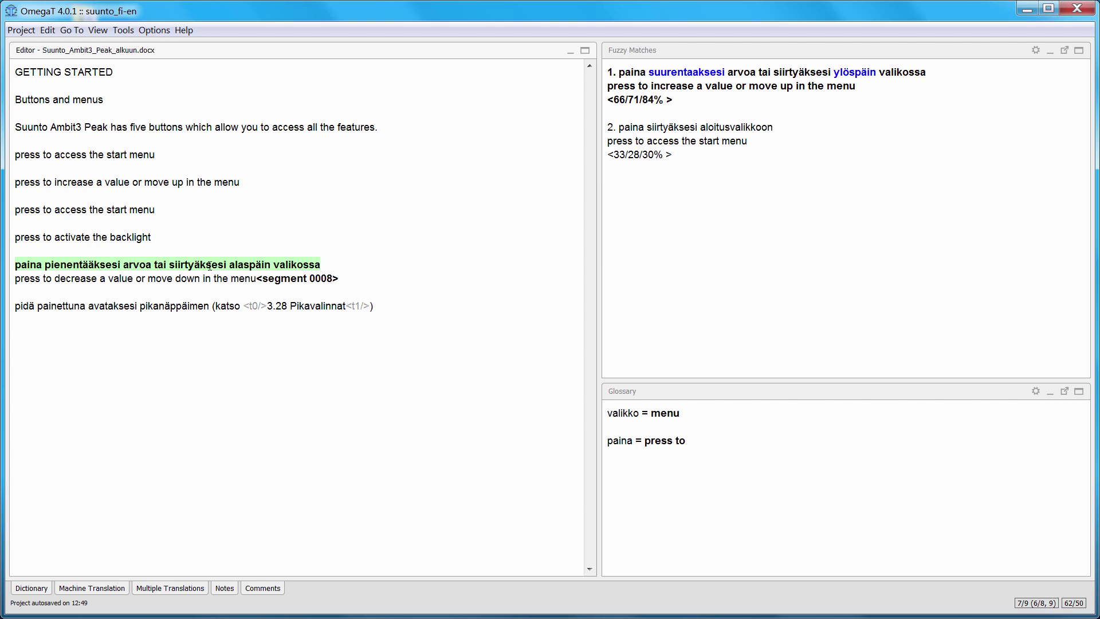
In segment 9, insert glossary term 'keep pressed to' and add 'access shortcut (see 3.28 Shortcuts)'
{"action": "key", "text": "Return"}
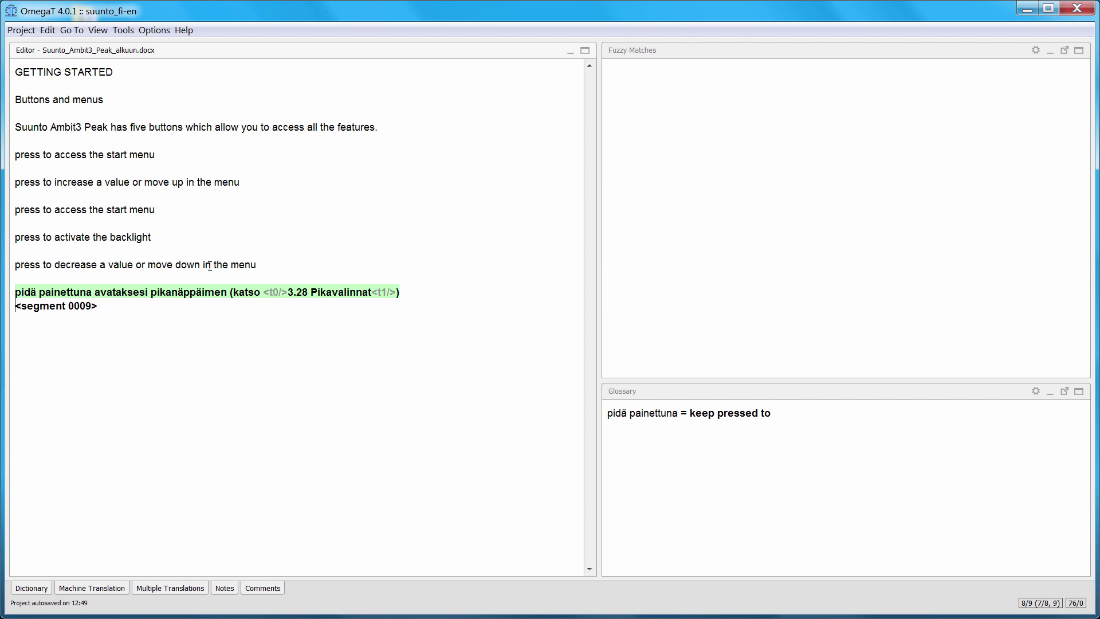
{"action": "key", "text": "ctrl+space"}
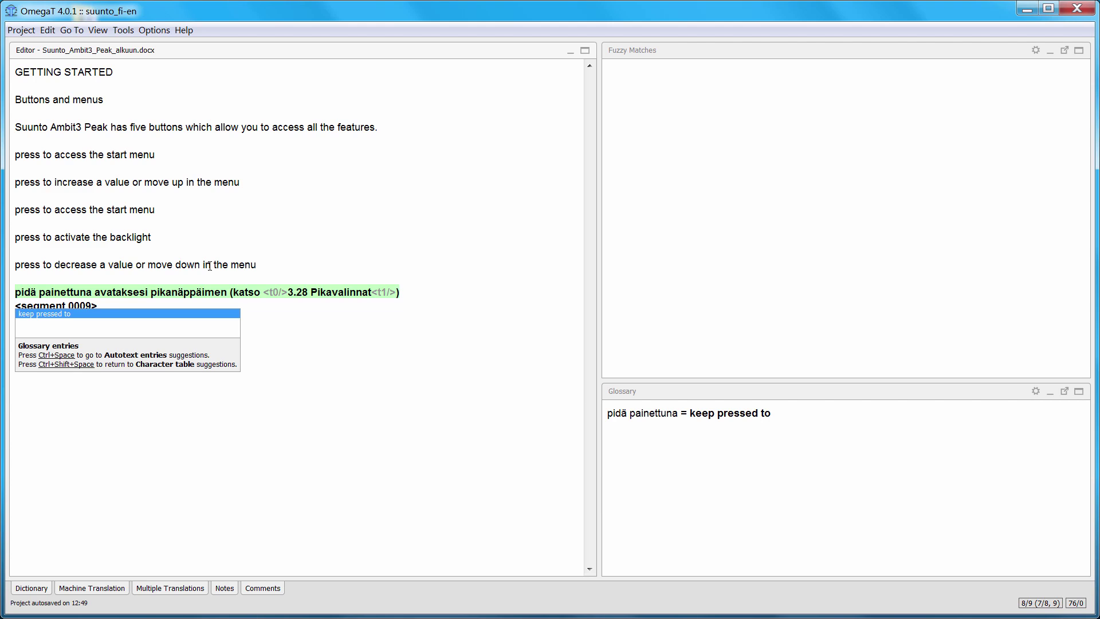
{"action": "key", "text": "Return"}
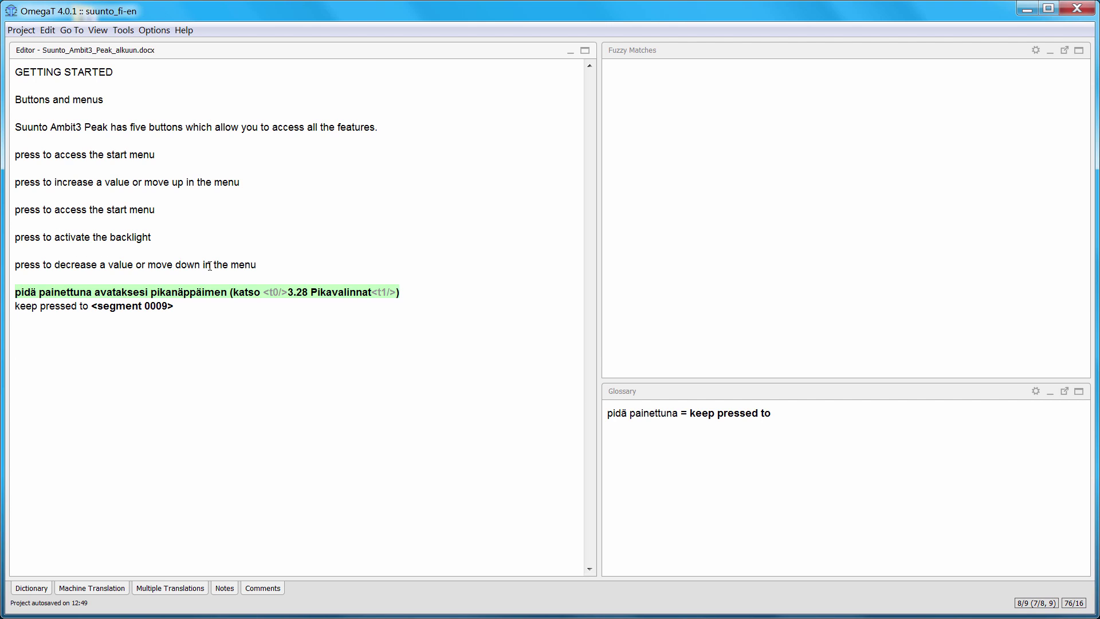
{"action": "type", "text": "access shortcut (see 3.28 Shortcuts)"}
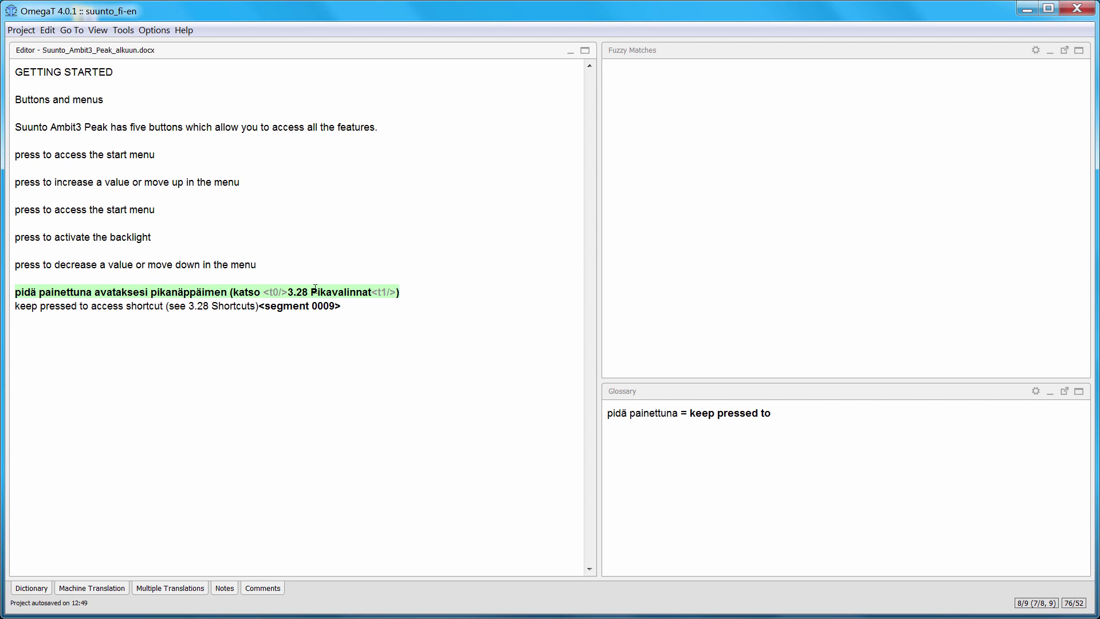
{"action": "left_click_drag", "start_coordinate": [290, 289], "coordinate": [384, 289]}
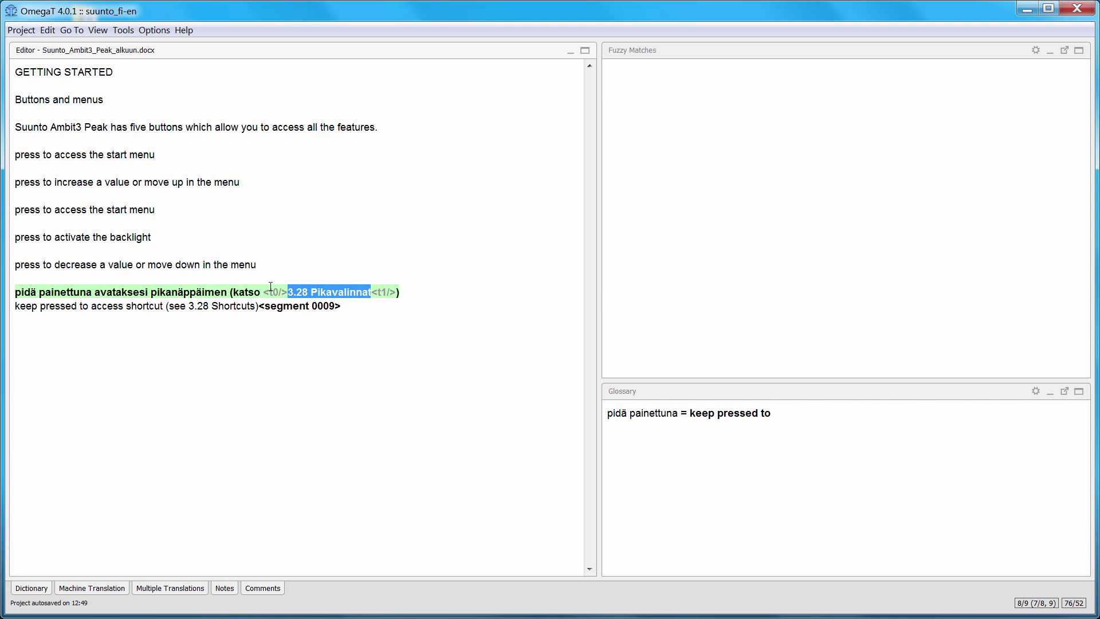
{"action": "left_click_drag", "start_coordinate": [189, 306], "coordinate": [255, 305]}
Try inserting the <t0/> and <t1/> tags separately around '3.28 Shortcuts', then undo them
{"action": "key", "text": "Left"}
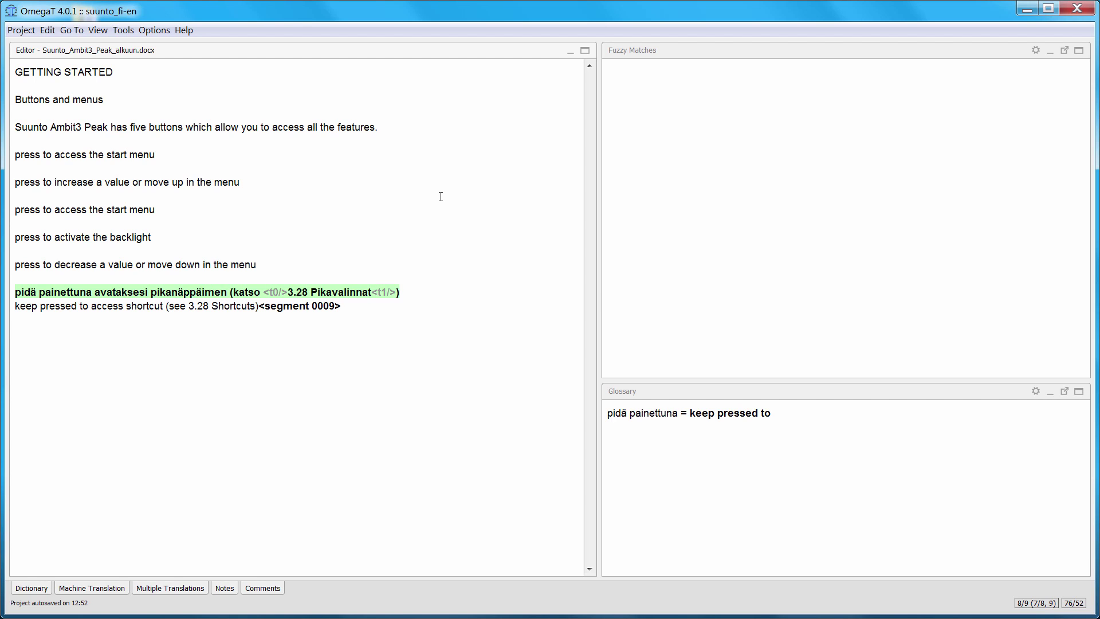
{"action": "key", "text": "ctrl+space"}
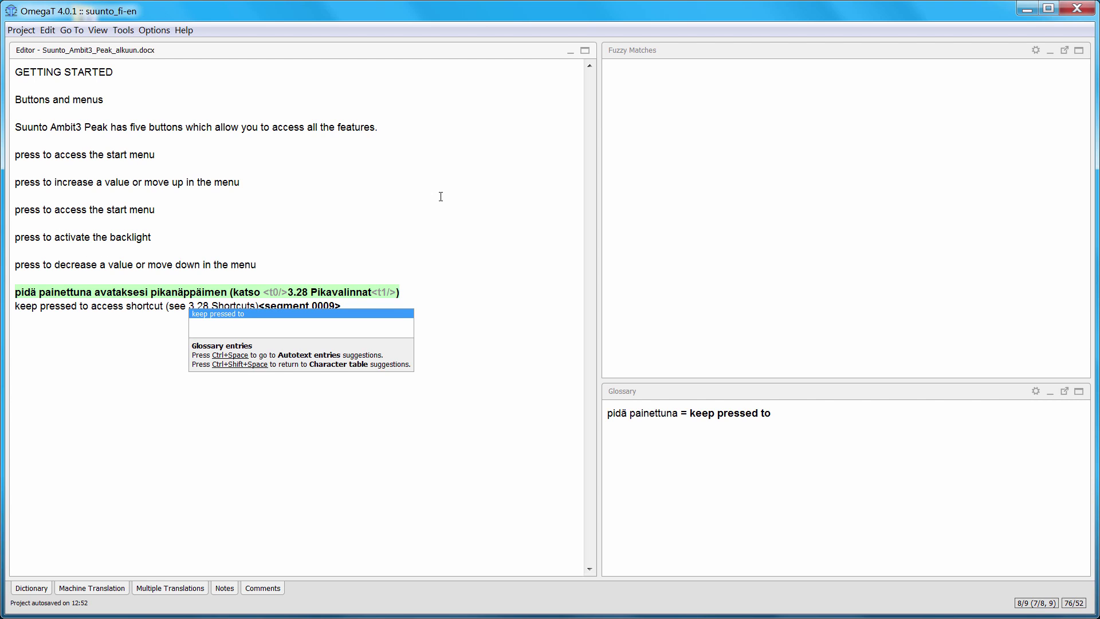
{"action": "key", "text": "ctrl+space"}
{"action": "key", "text": "ctrl+space"}
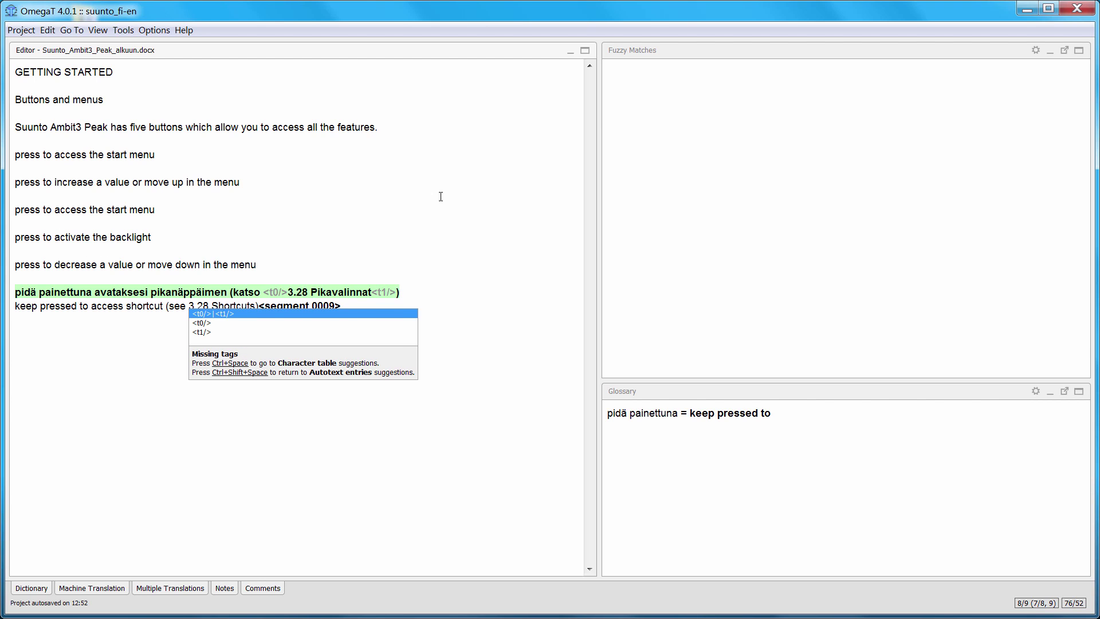
{"action": "key", "text": "Down"}
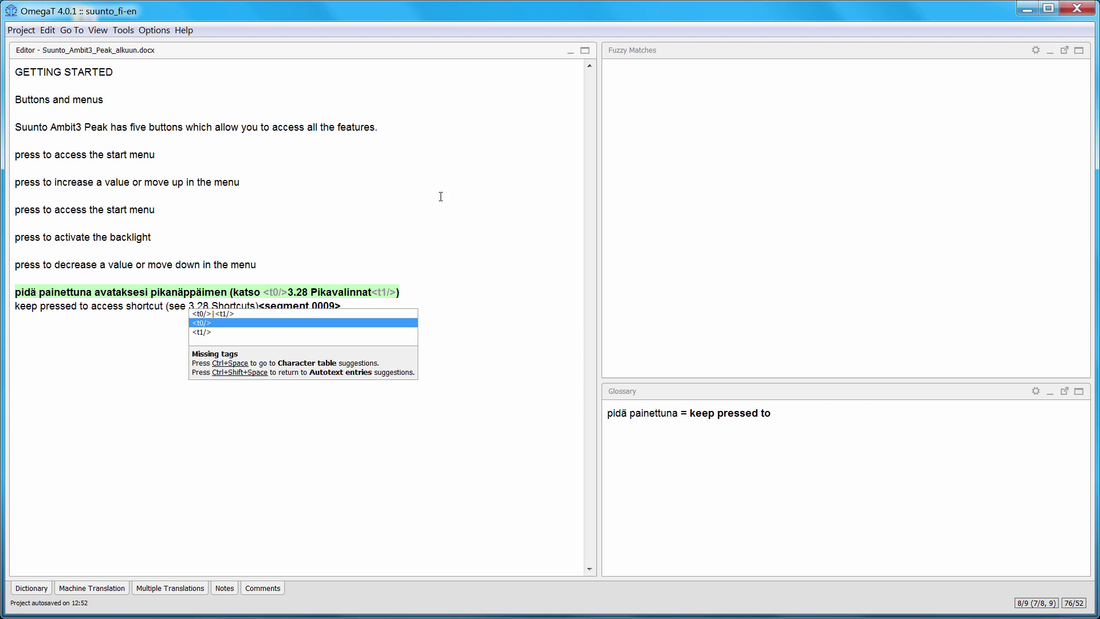
{"action": "key", "text": "Return"}
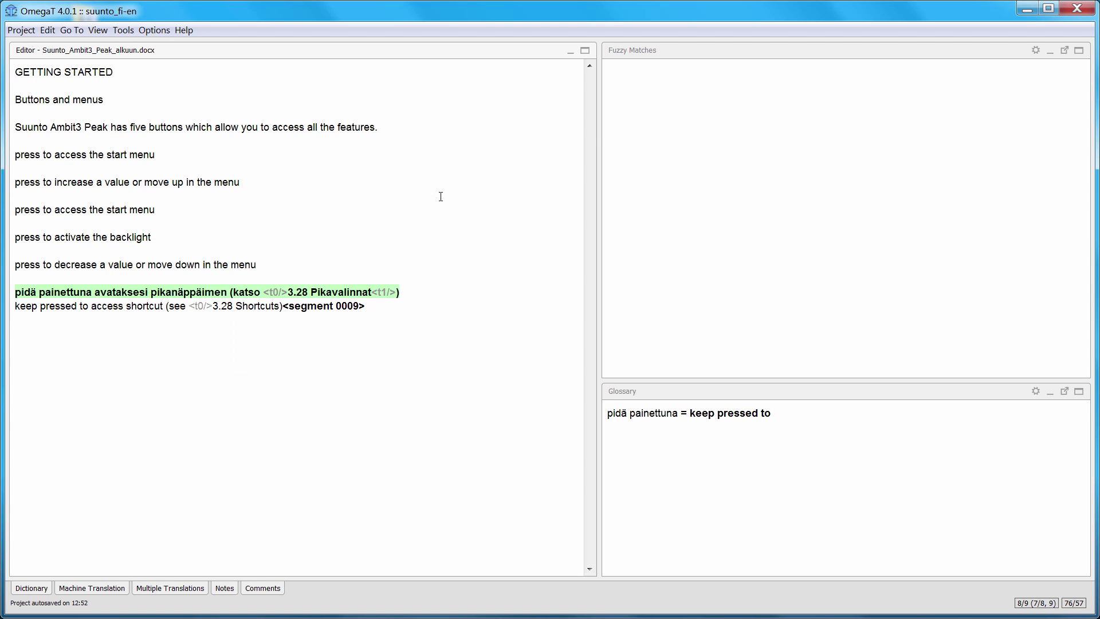
{"action": "key", "text": "ctrl+space"}
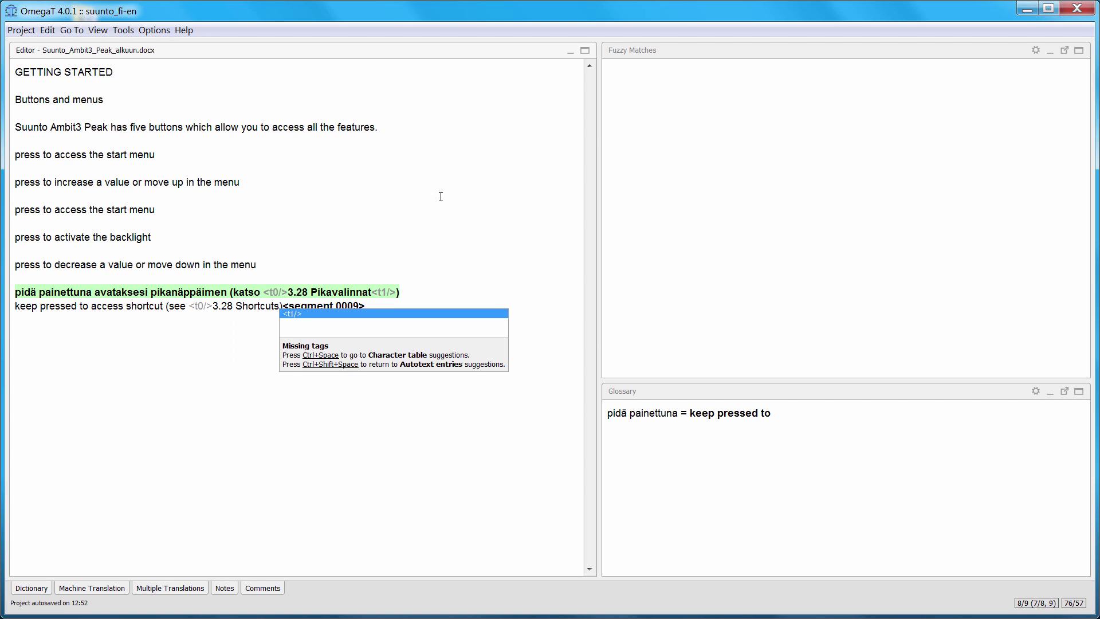
{"action": "key", "text": "Return"}
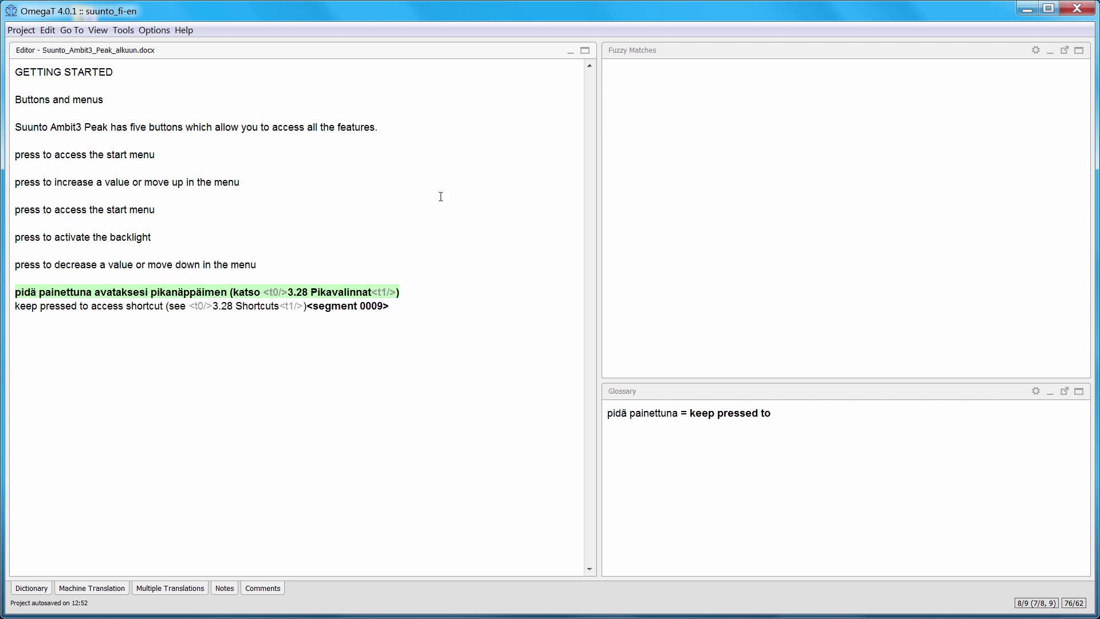
{"action": "key", "text": "ctrl+z"}
{"action": "key", "text": "ctrl+z"}
Wrap '3.28 Shortcuts' in the <t0/>…<t1/> tag pair and create the translated documents
{"action": "key", "text": "shift+Right"}
{"action": "key", "text": "shift+Right"}
{"action": "key", "text": "shift+Right"}
{"action": "key", "text": "shift+Right"}
{"action": "key", "text": "shift+Right"}
{"action": "key", "text": "shift+Right"}
{"action": "key", "text": "shift+Right"}
{"action": "key", "text": "shift+Right"}
{"action": "key", "text": "shift+Right"}
{"action": "key", "text": "shift+Right"}
{"action": "key", "text": "shift+Right"}
{"action": "key", "text": "shift+Right"}
{"action": "key", "text": "shift+Right"}
{"action": "key", "text": "shift+Right"}
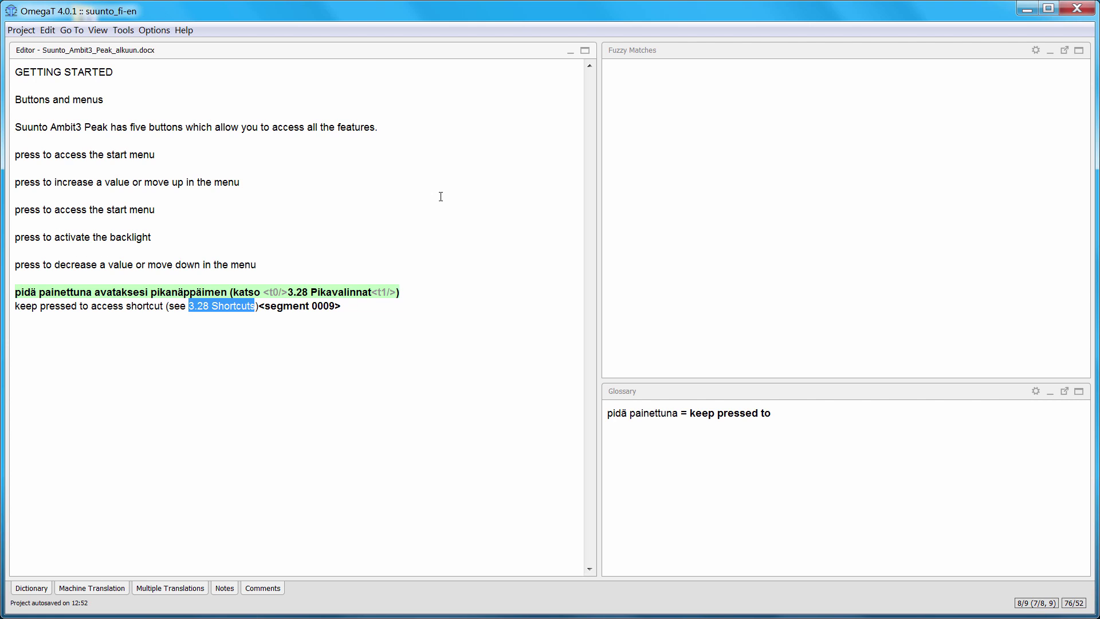
{"action": "key", "text": "ctrl+space"}
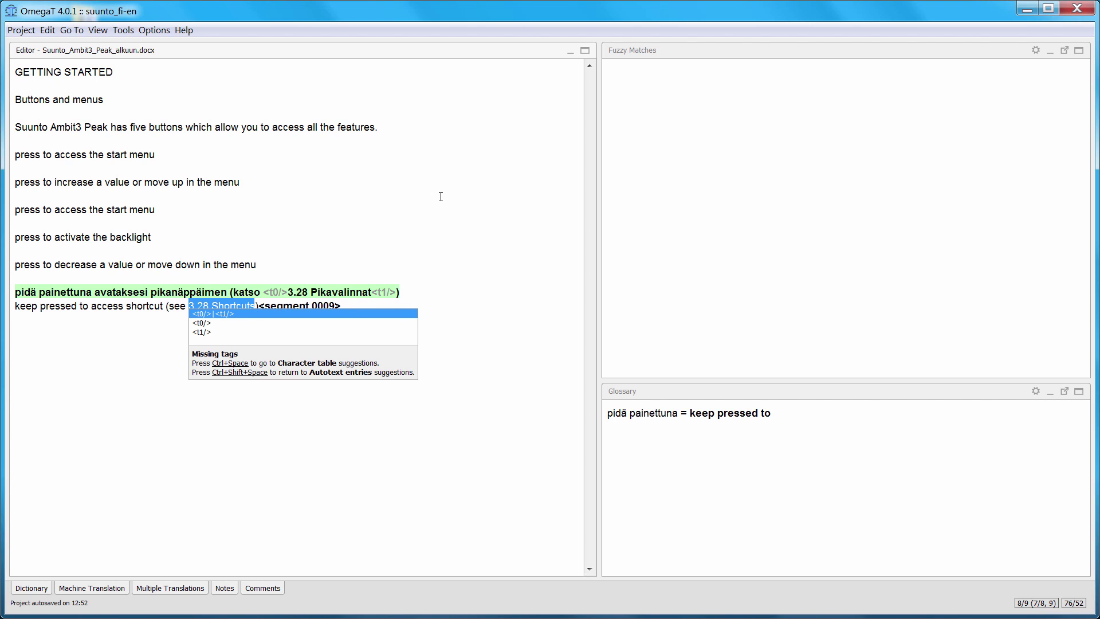
{"action": "key", "text": "Return"}
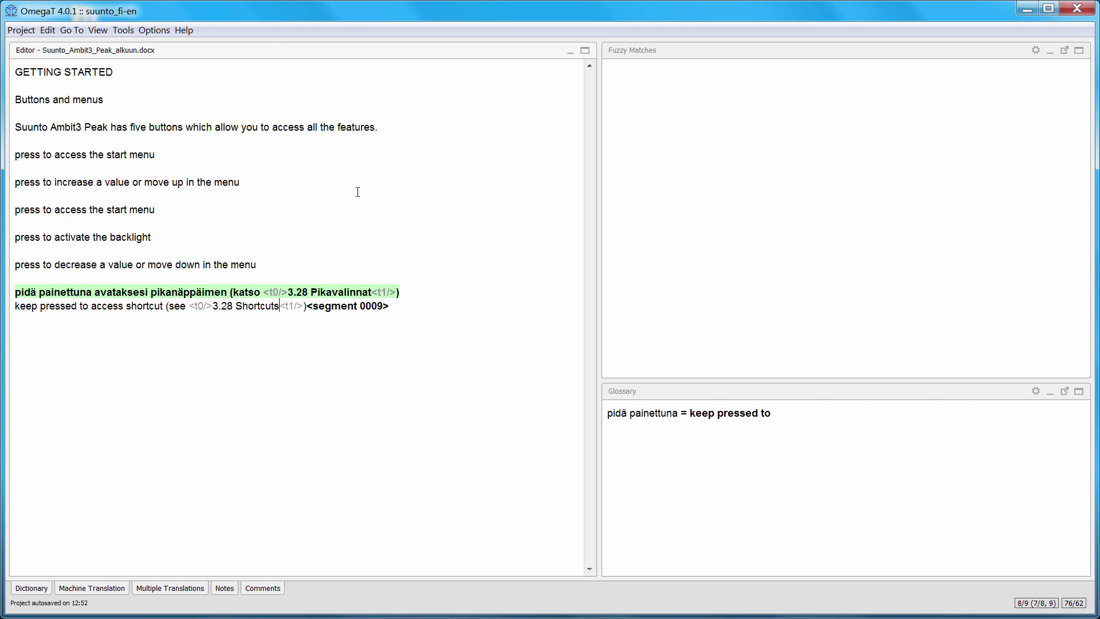
{"action": "left_click", "coordinate": [21, 31]}
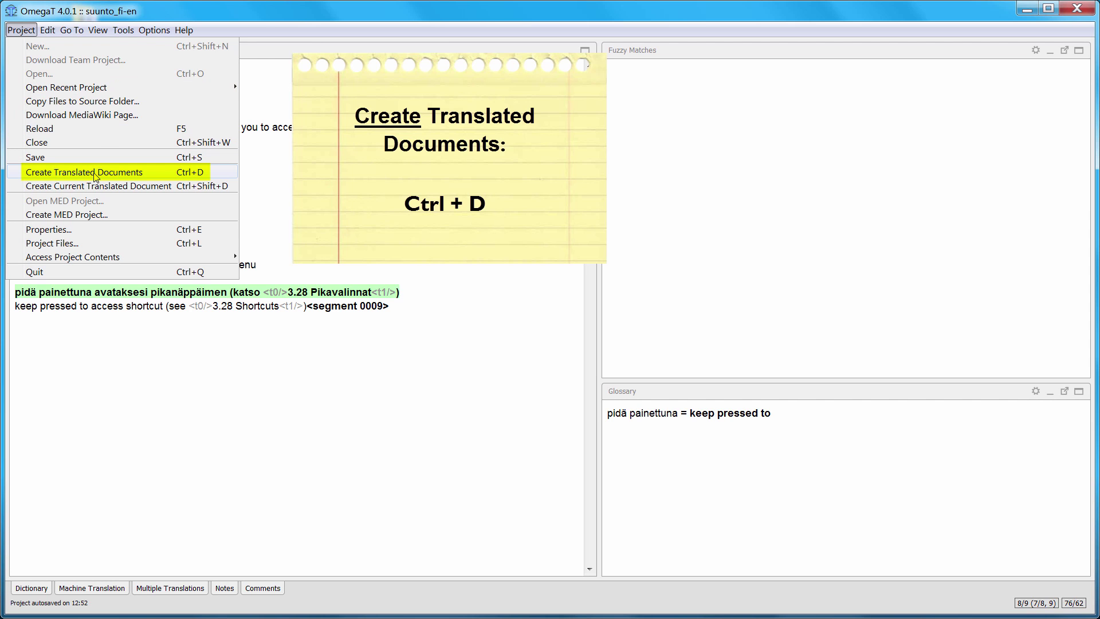
{"action": "left_click", "coordinate": [96, 173]}
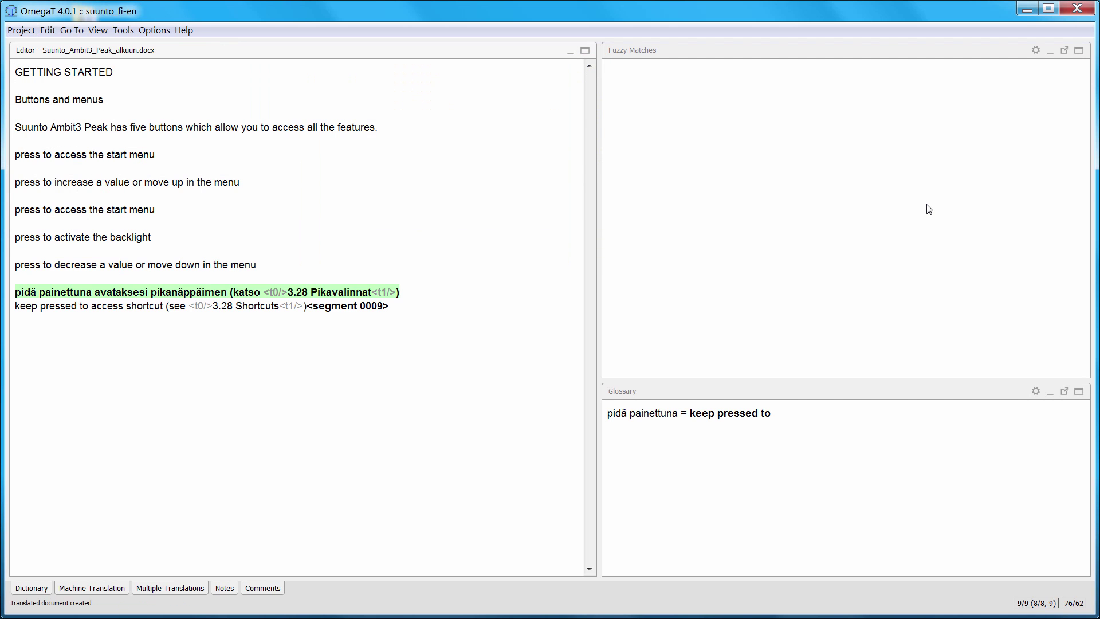
Open Suunto_Ambit3_Peak_alkuun.docx from Documents > OmegaT > suunto_fi-en > target in Word
{"action": "key", "text": "super+e"}
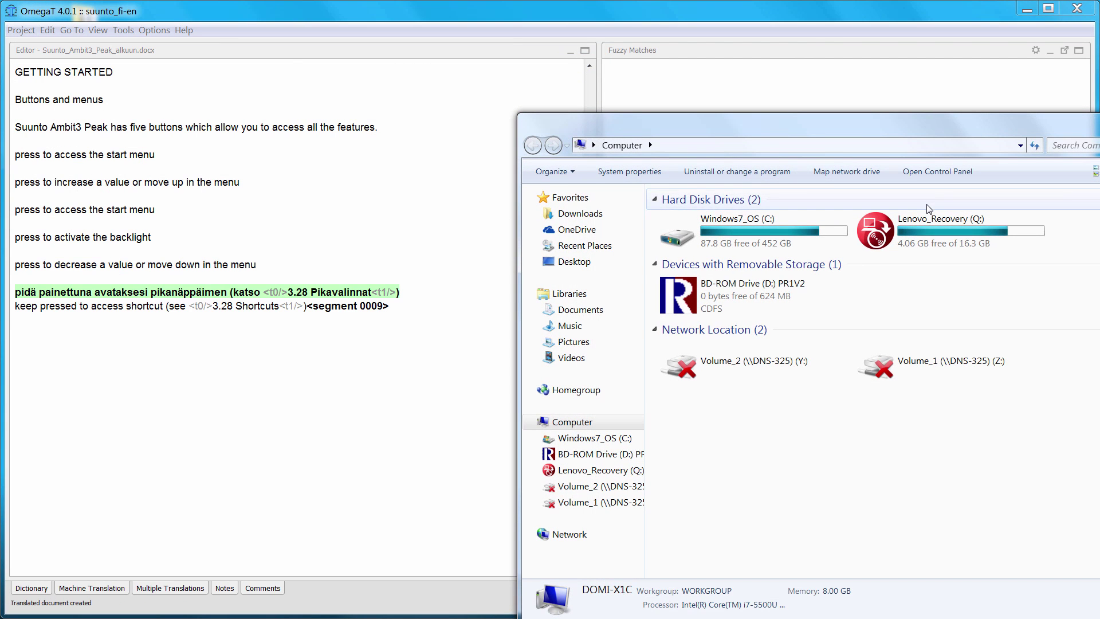
{"action": "left_click", "coordinate": [596, 315]}
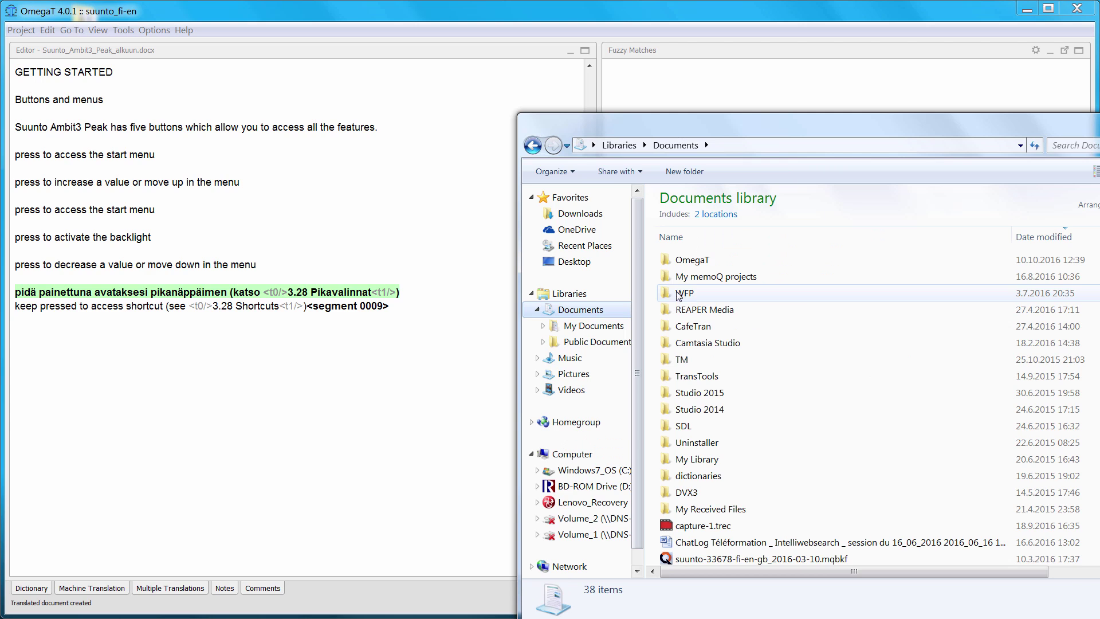
{"action": "left_click", "coordinate": [685, 267]}
{"action": "double_click", "coordinate": [686, 263]}
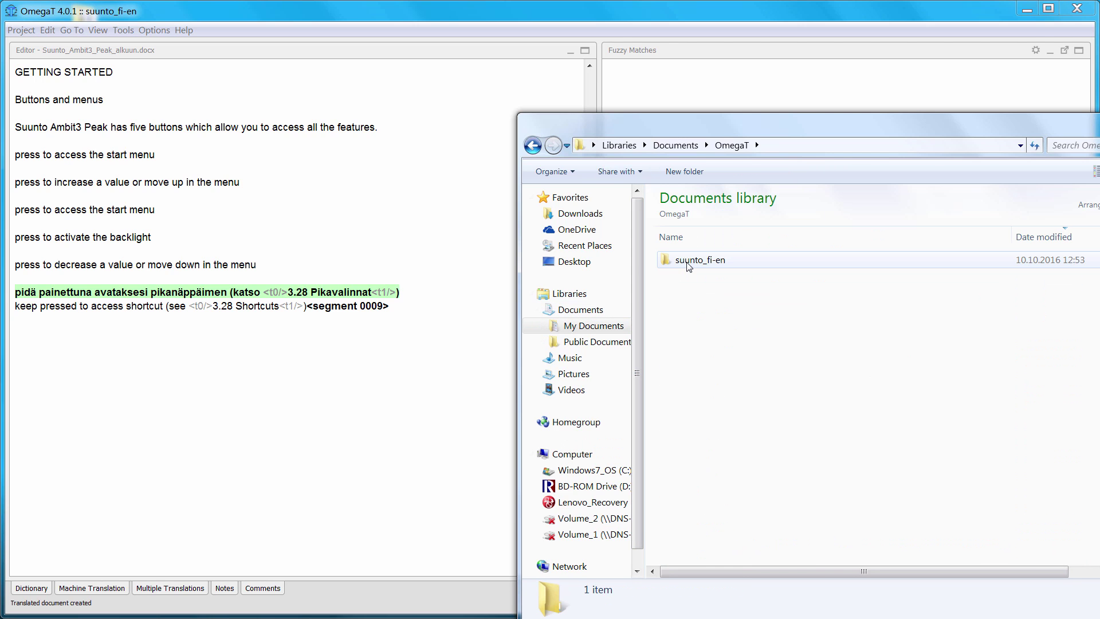
{"action": "double_click", "coordinate": [688, 262]}
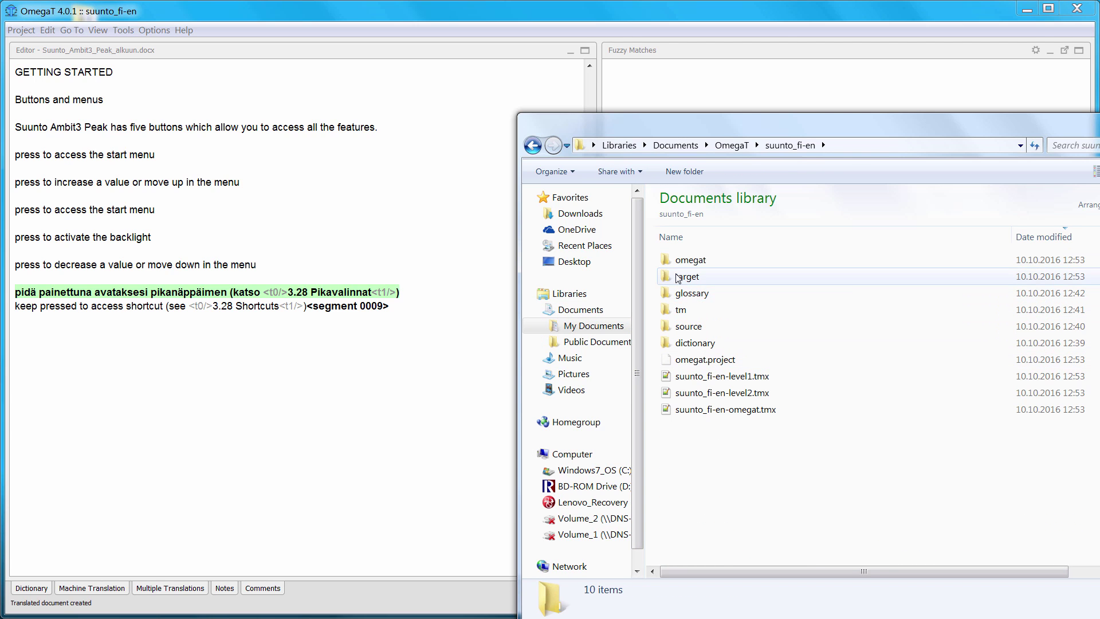
{"action": "double_click", "coordinate": [687, 277]}
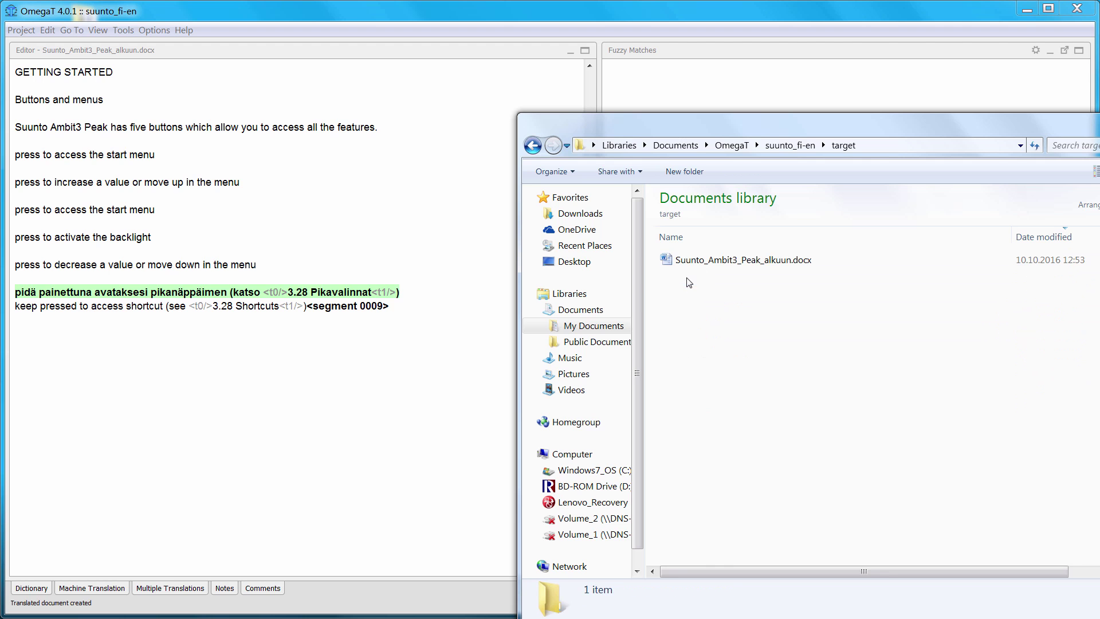
{"action": "double_click", "coordinate": [737, 261]}
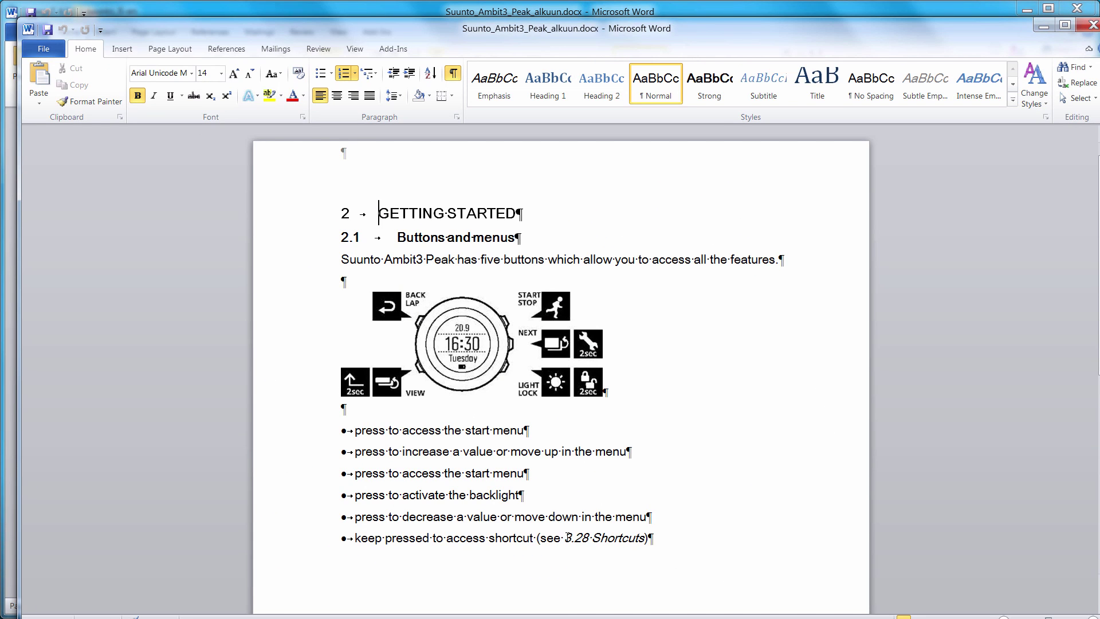
{"action": "left_click_drag", "start_coordinate": [567, 538], "coordinate": [611, 538]}
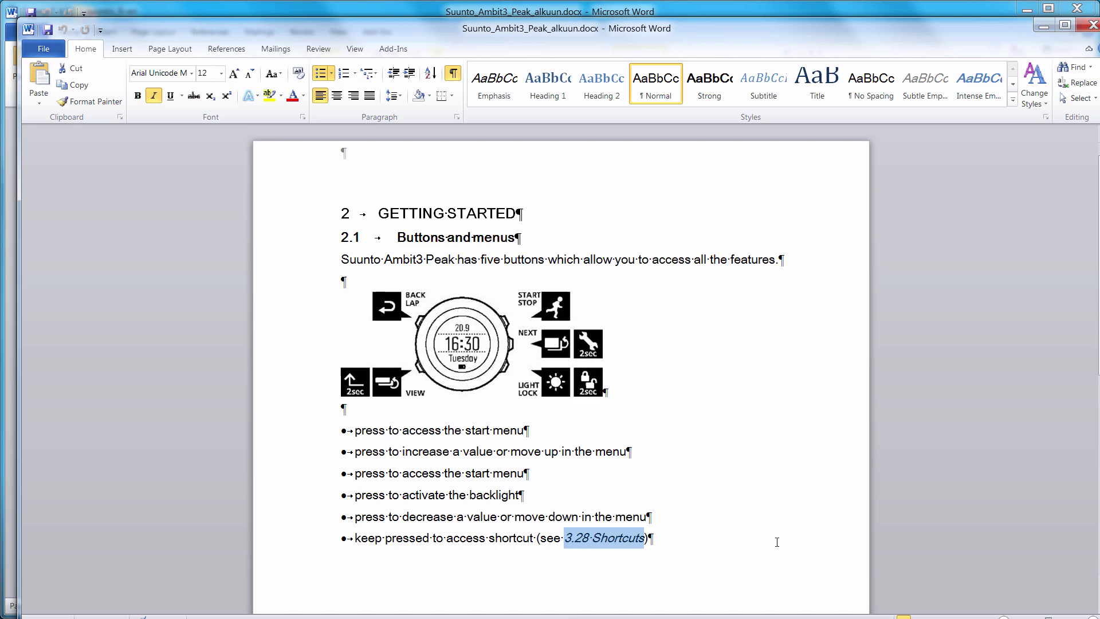